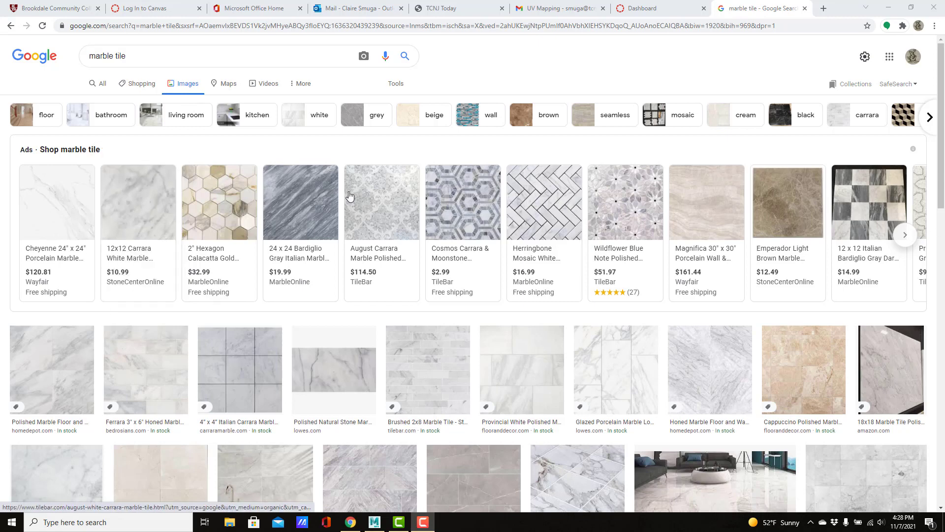
Examine the marble tile image results and the 12x12 Carrara white marble product page as references for the floor.
mouse_move(133, 208)
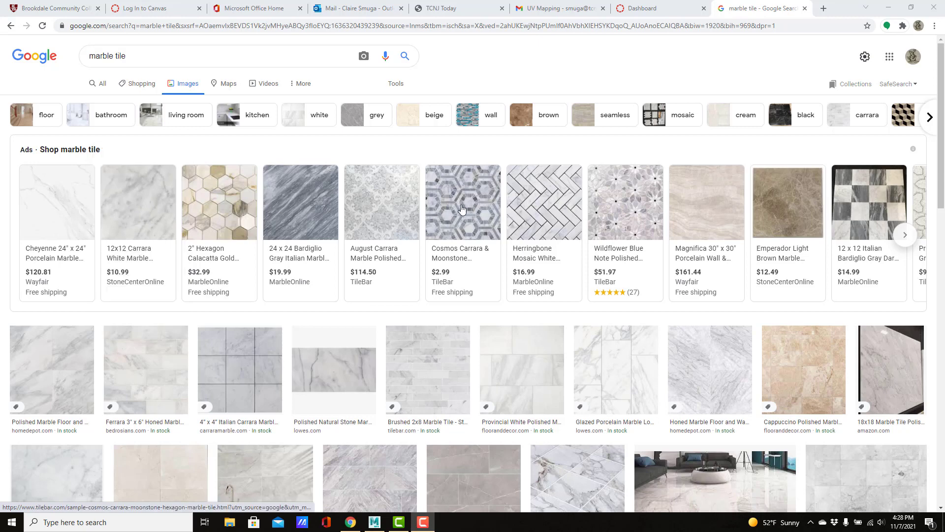
mouse_move(437, 218)
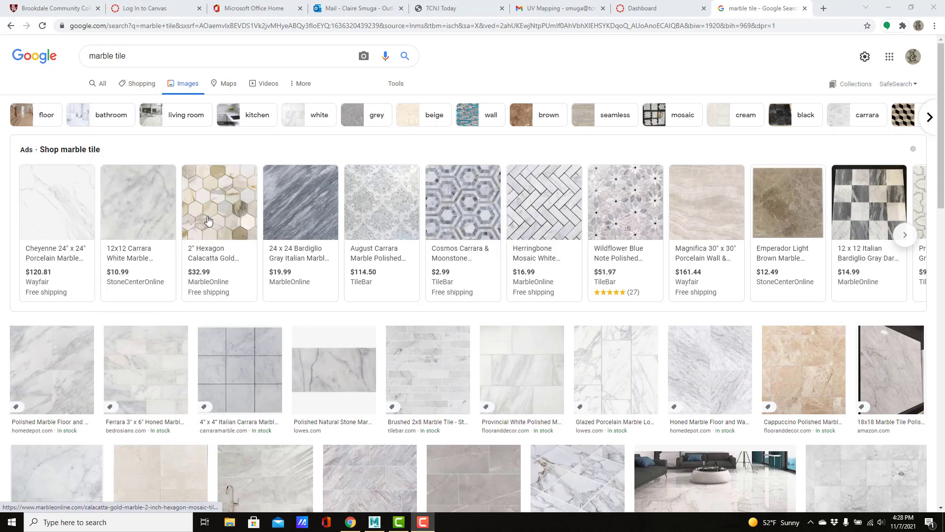
mouse_move(207, 217)
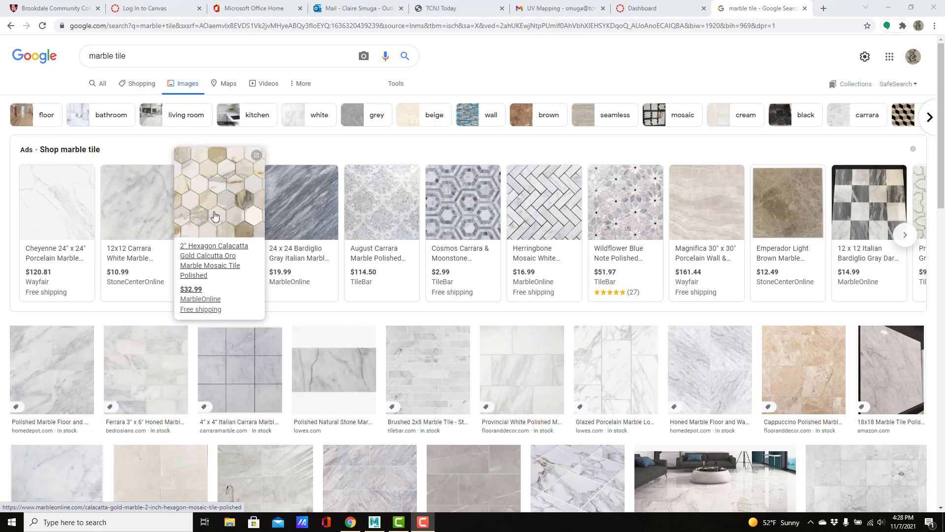
left_click(141, 212)
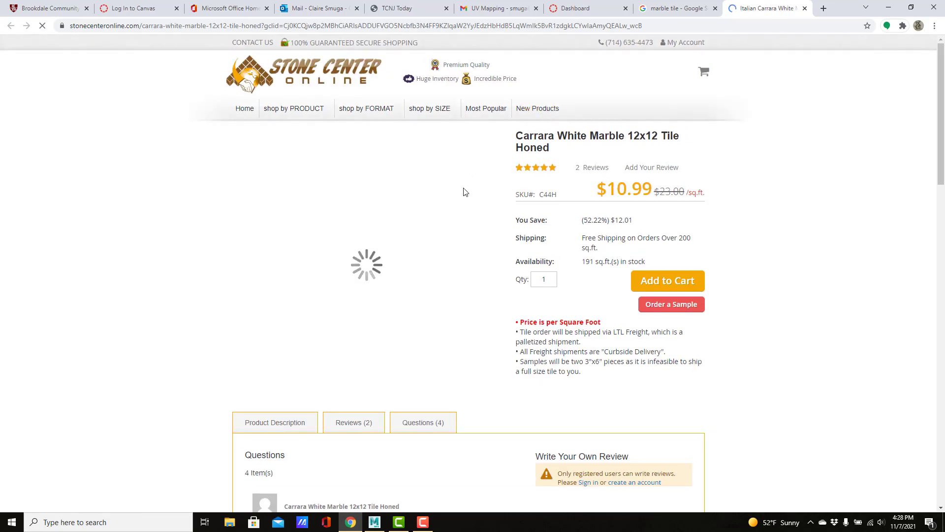
left_click(663, 9)
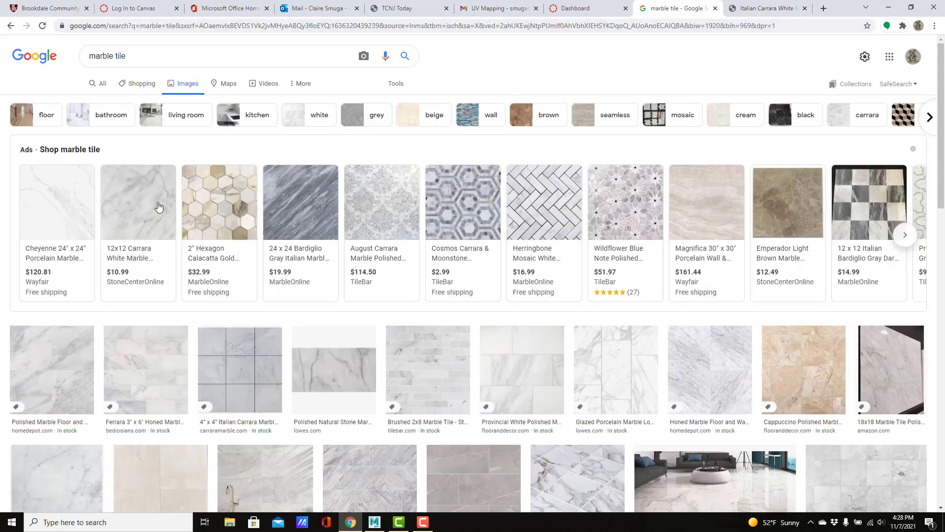
mouse_move(138, 210)
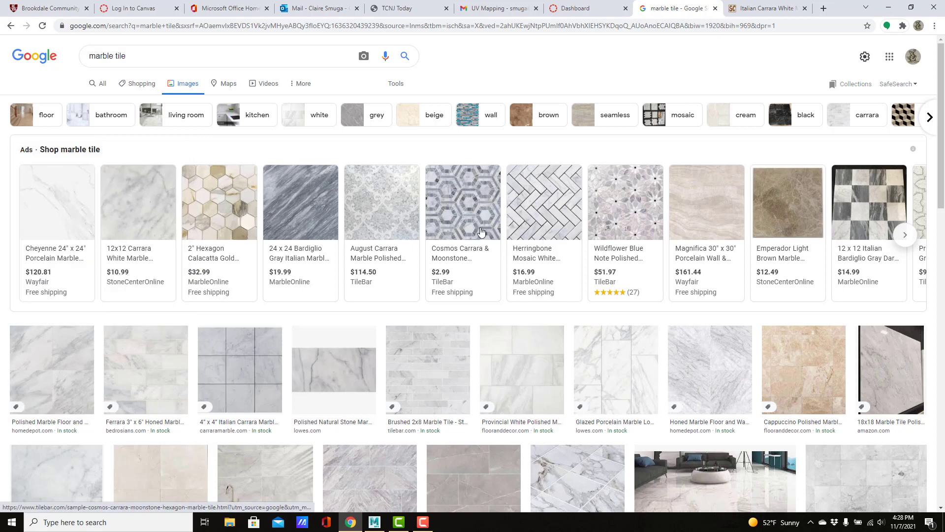
mouse_move(788, 225)
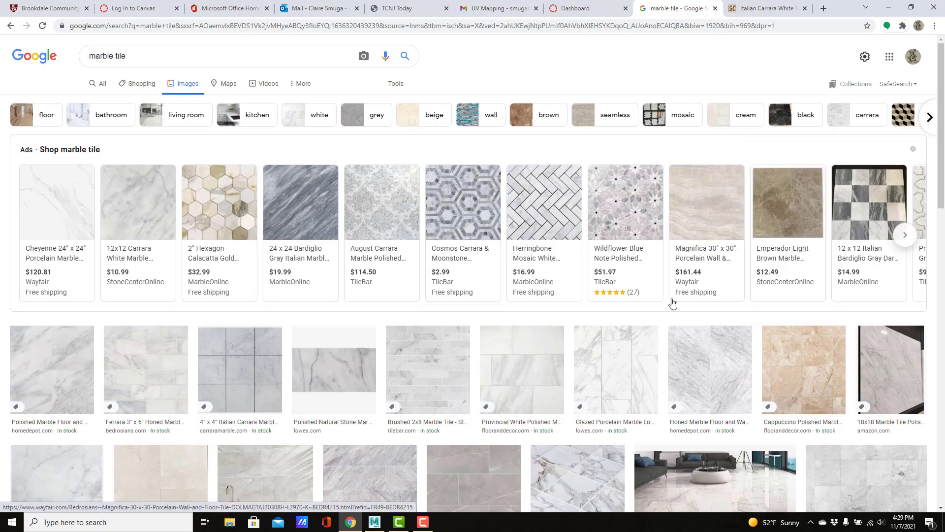
Switch to Maya's Hypershade and close lanterns_tab, keeping floor_tab as the working graph.
left_click(376, 522)
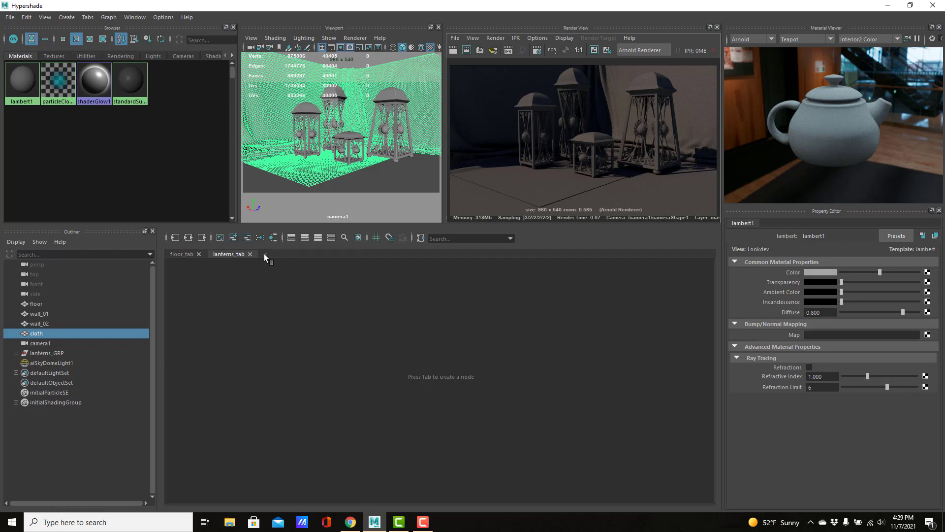
left_click(250, 254)
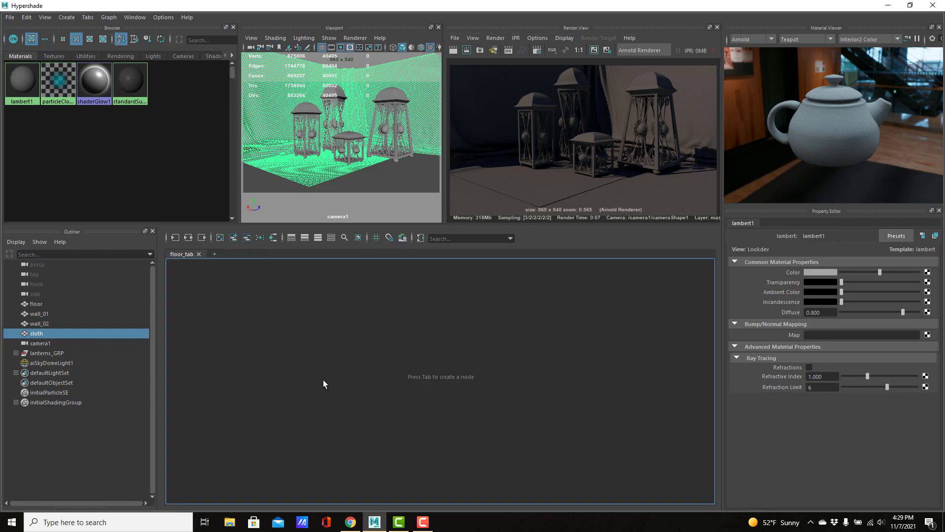
Create an aiStandardSurface material in the empty floor_tab graph.
left_click(415, 386)
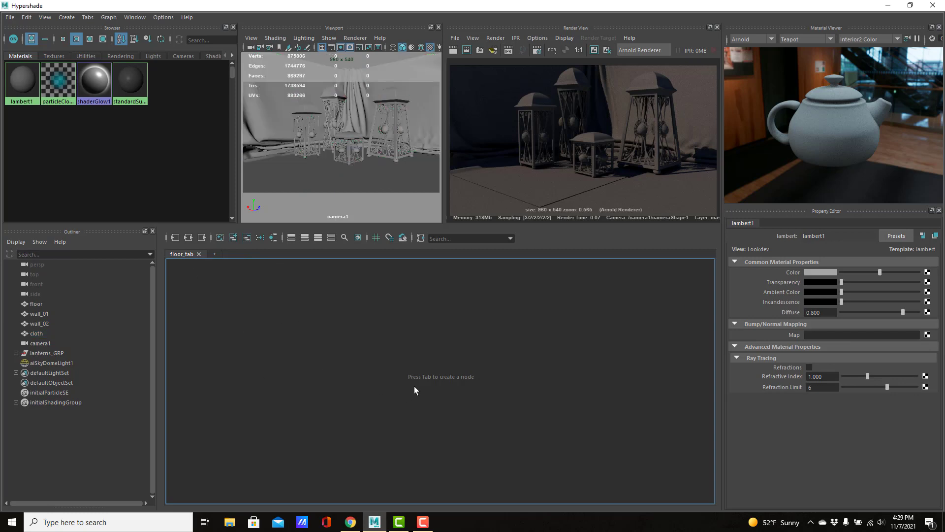
key("Tab")
type("aistand")
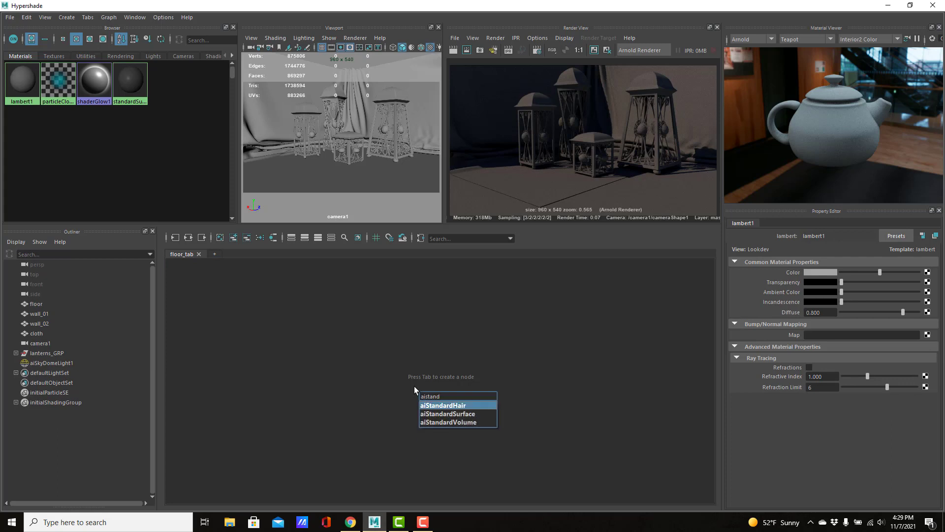
key("Down")
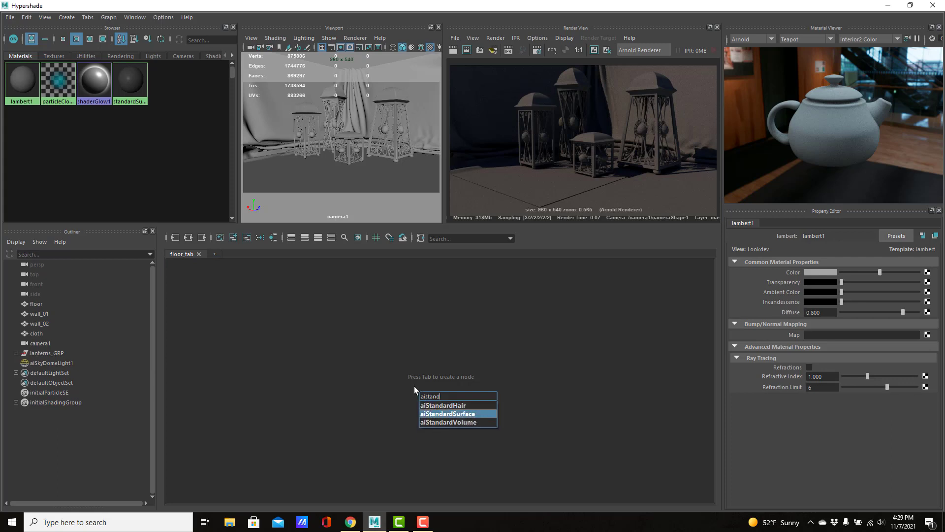
key("Return")
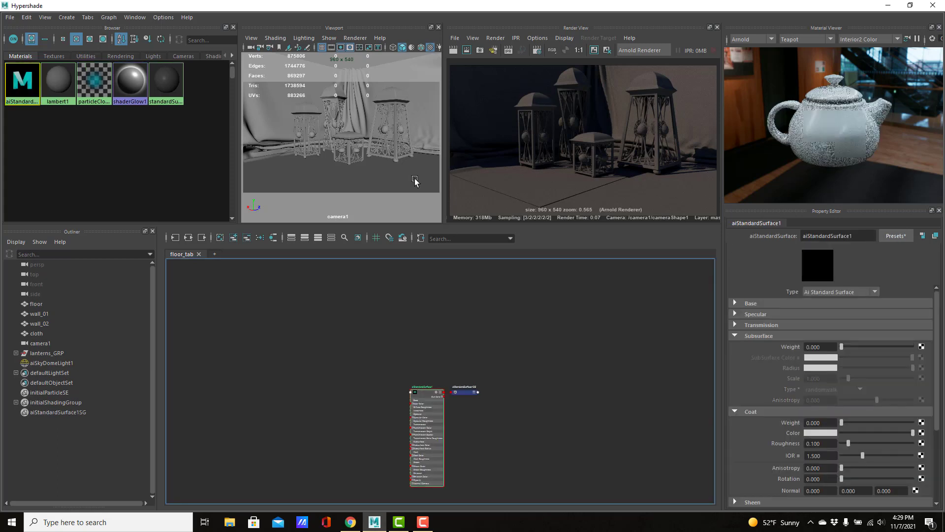
Assign the new aiStandardSurface material to the floor object.
left_click(36, 304)
right_click(426, 352)
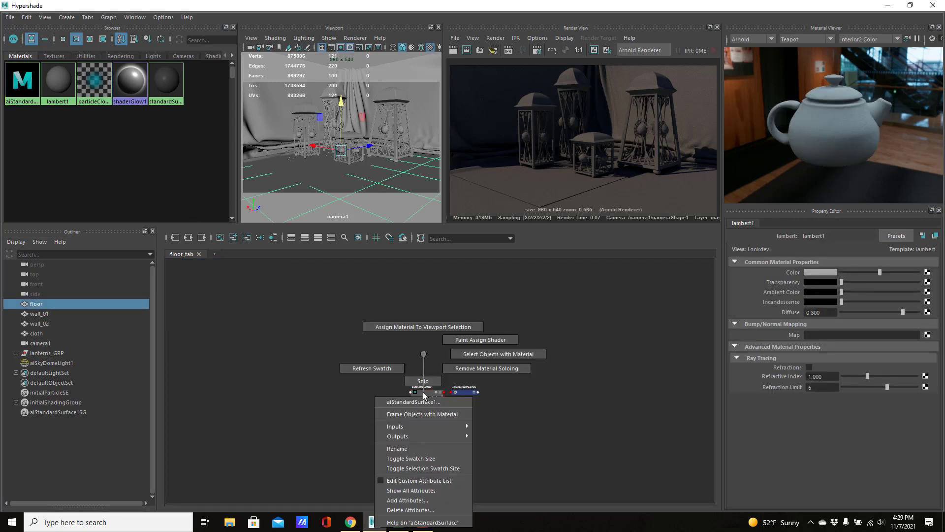
left_click(432, 341)
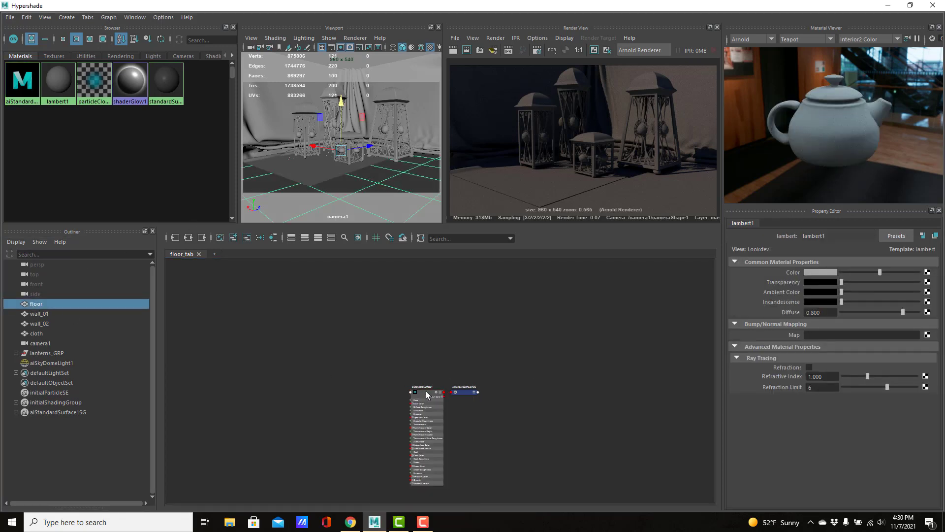
Rearrange the graph so the shading group node sits beside the upper part of the material node.
left_click_drag(427, 391, 448, 345)
right_click_drag(363, 359, 551, 347, "alt")
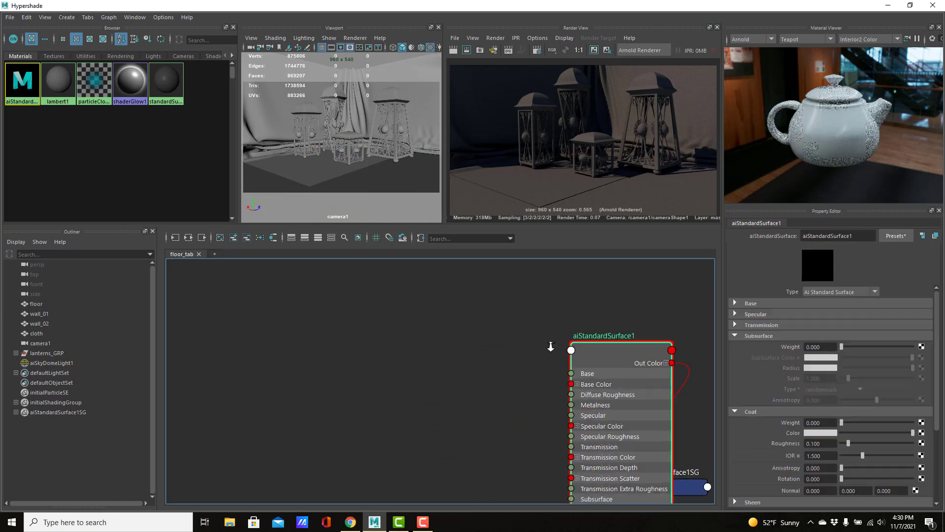
middle_click_drag(506, 353, 431, 343, "alt")
left_click_drag(608, 472, 696, 338)
Rename the floor's aiStandardSurface material node to floor_AIS.
left_click(539, 328)
double_click(541, 327)
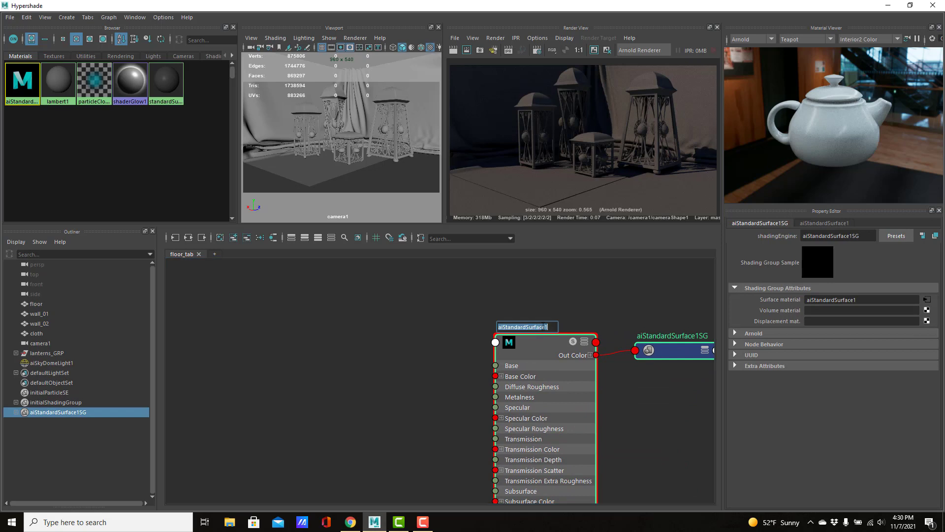
type("floor_AIS")
key("Return")
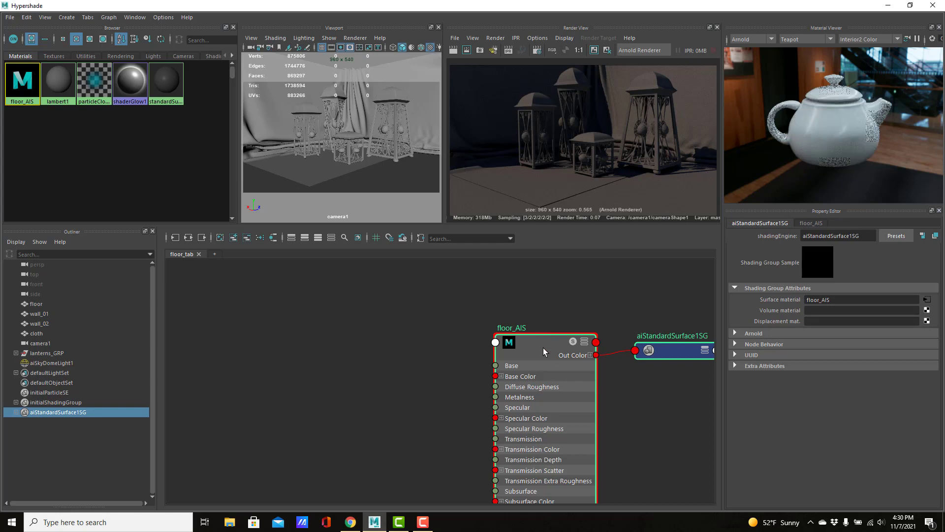
Create a checker texture node, using the Texture variant, in the floor_AIS graph.
left_click(437, 362)
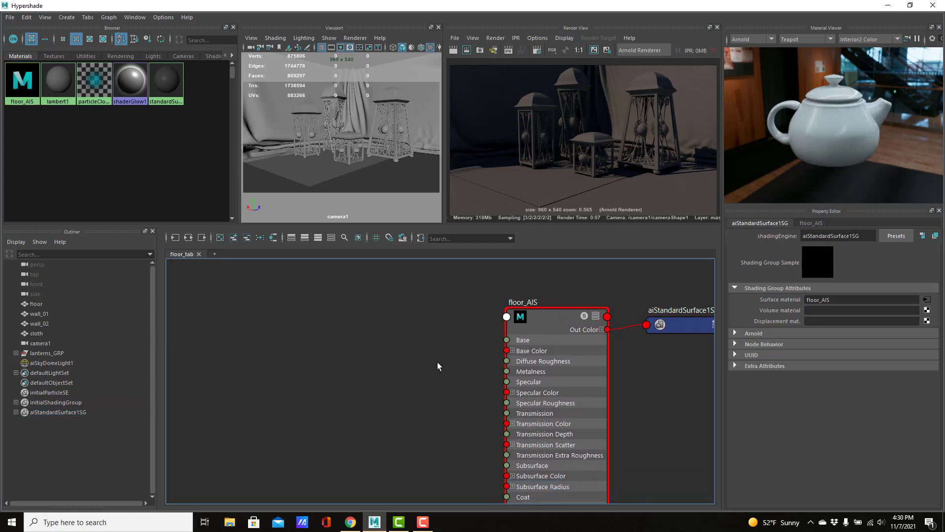
key("Tab")
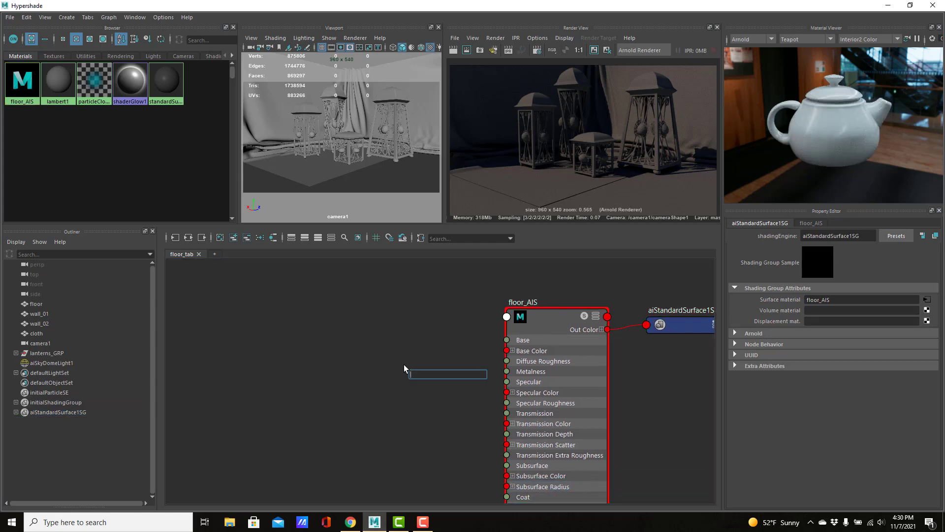
type("checker")
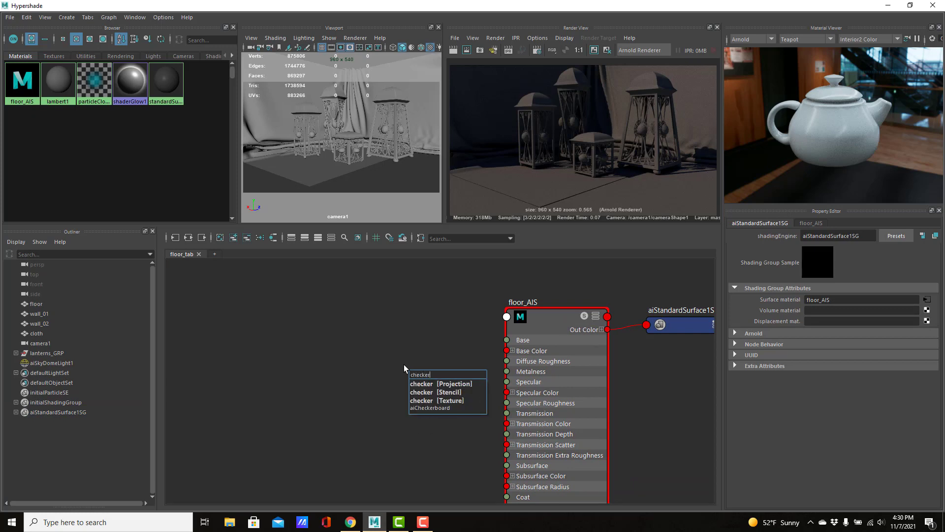
key("Down")
key("Down")
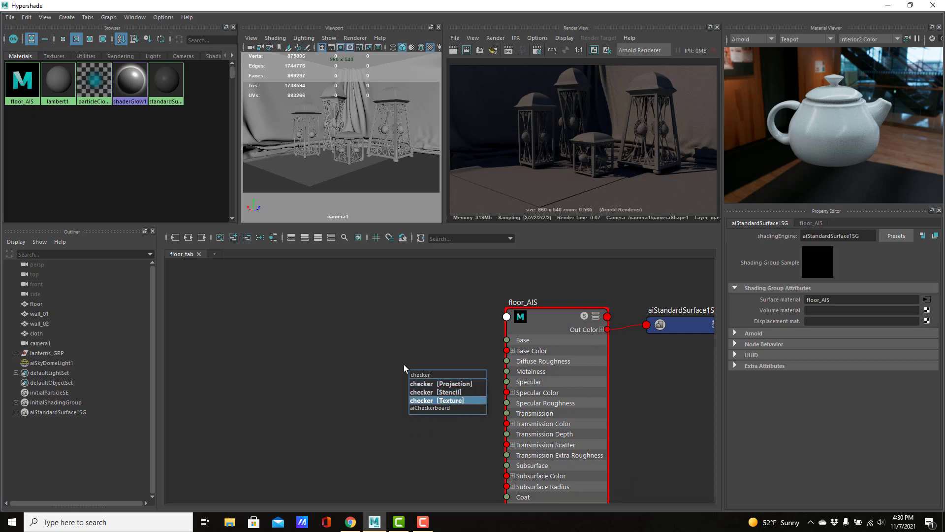
key("Return")
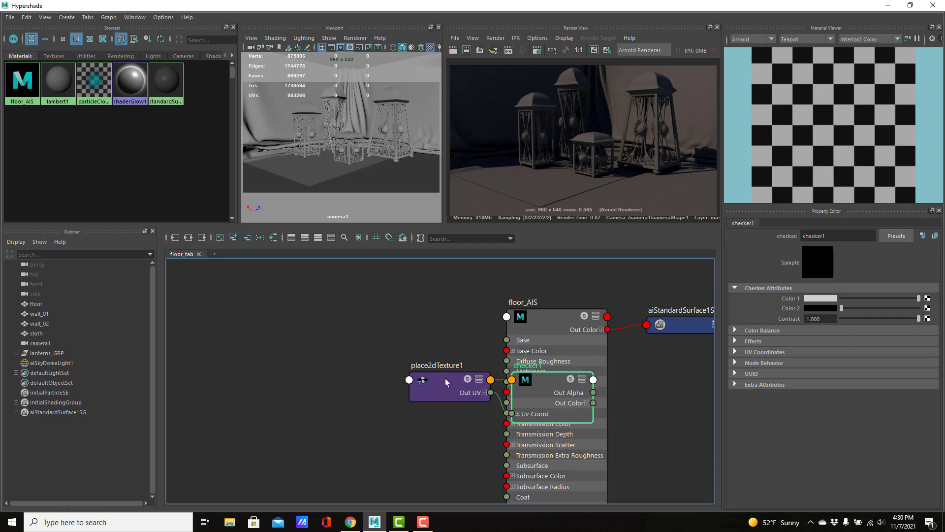
Lay out the checker nodes ahead of floor_AIS, connect the checker's Out Color to Base Color, and render the camera view.
left_click_drag(445, 378, 257, 371)
left_click_drag(546, 394, 413, 390)
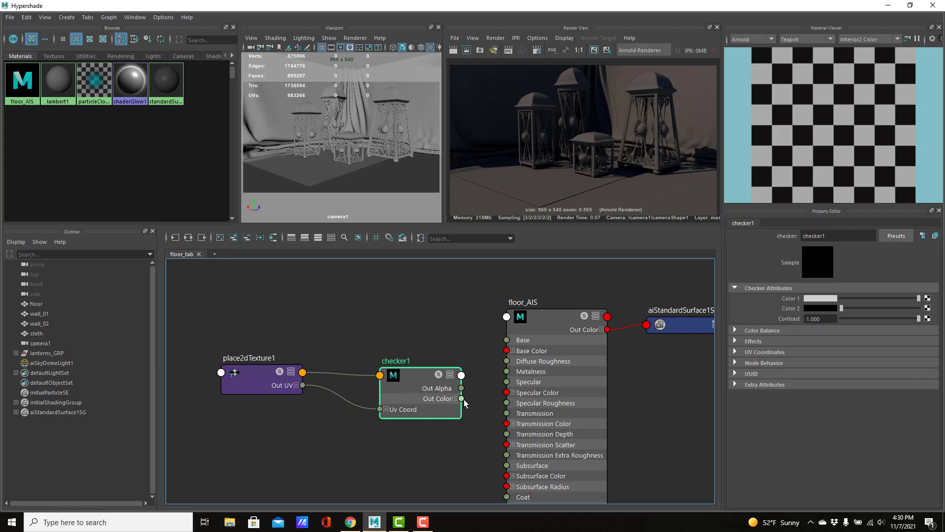
left_click_drag(462, 398, 507, 351)
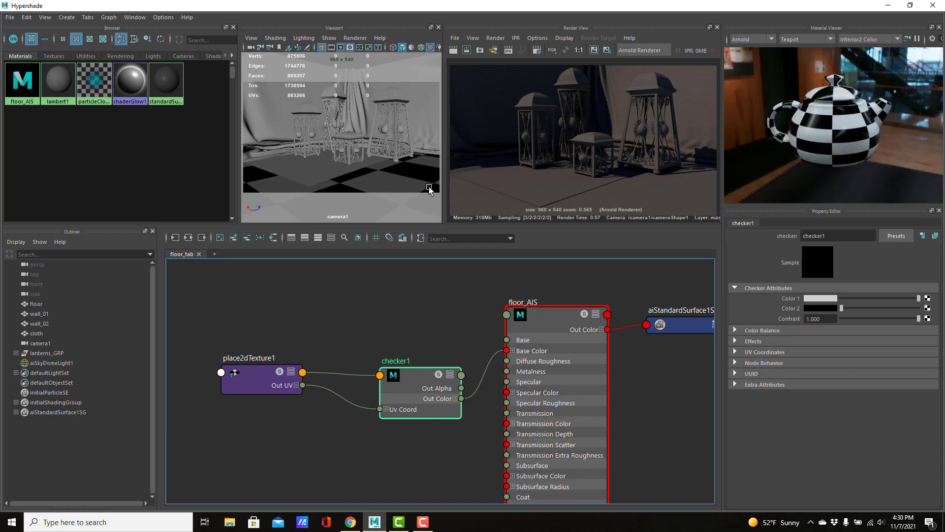
left_click(453, 51)
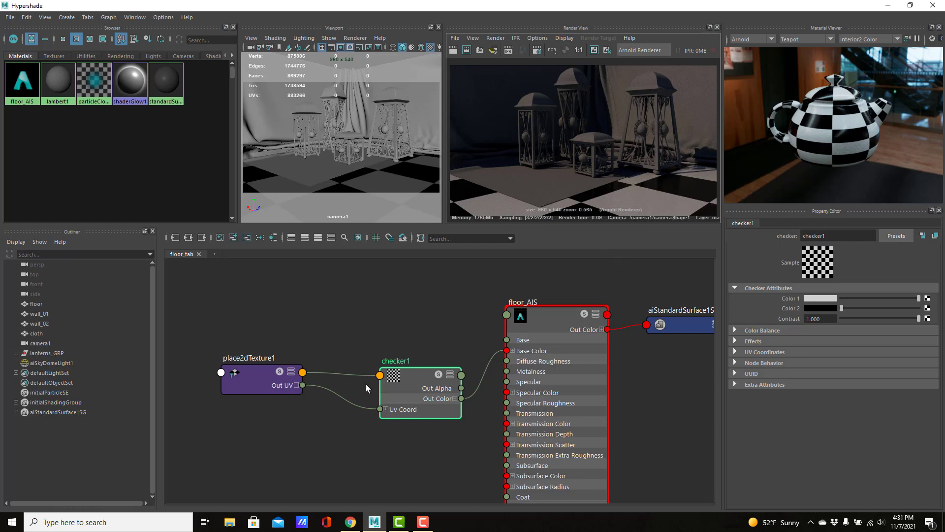
Try a Repeat UV of 16 by 16 on the checker's place2dTexture node and render the scene.
left_click(238, 379)
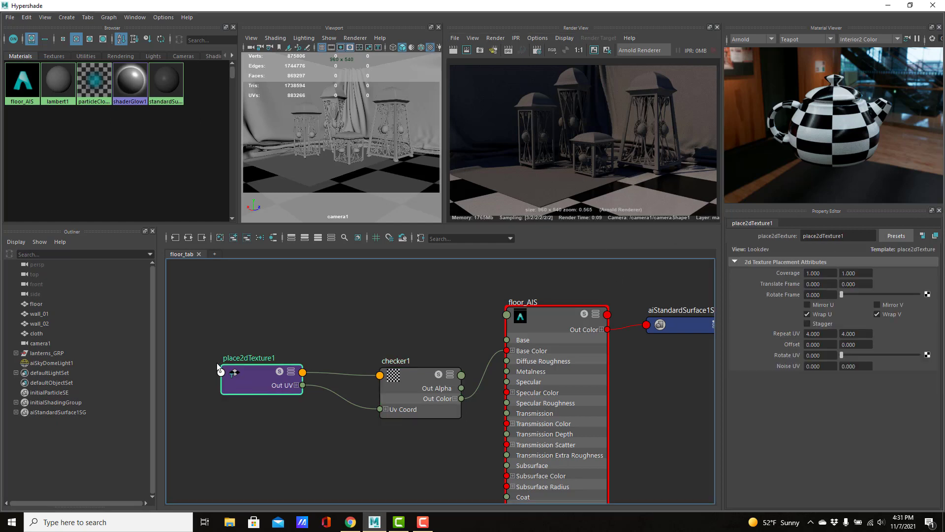
left_click(819, 333)
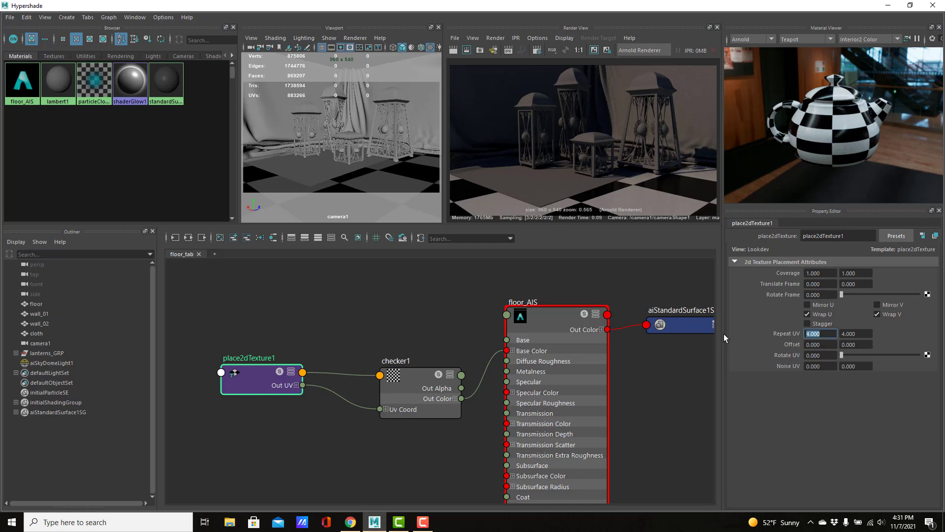
type("16")
key("Tab")
type("16")
key("Tab")
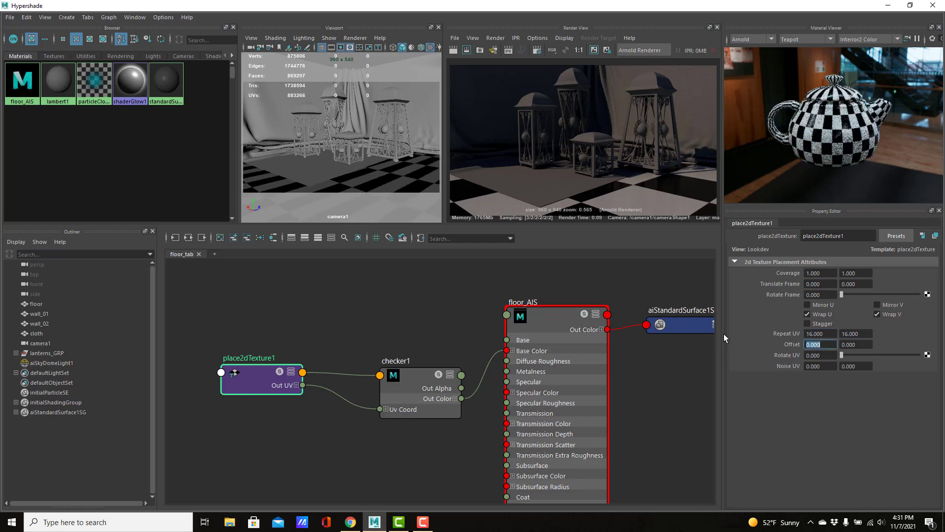
left_click(456, 52)
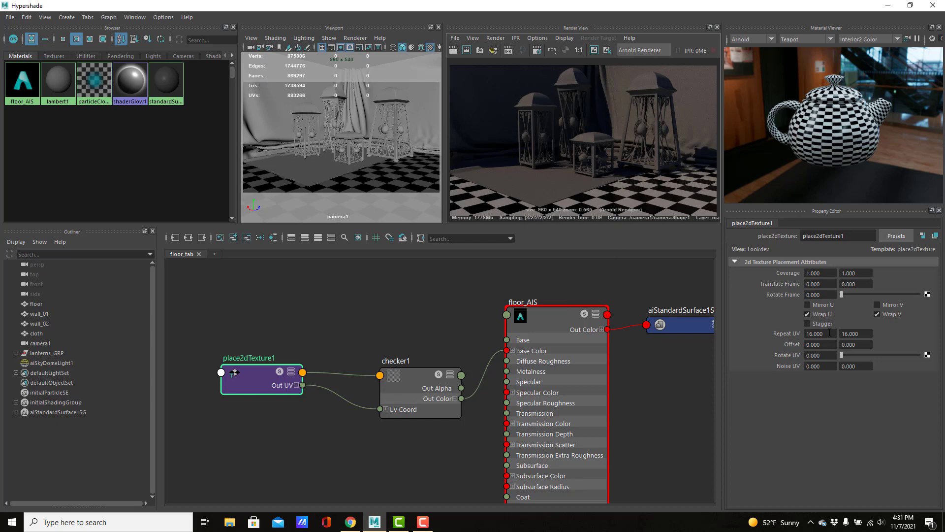
Set the checker placement's Repeat UV to 6 by 6 and render the scene again.
left_click_drag(829, 334, 792, 332)
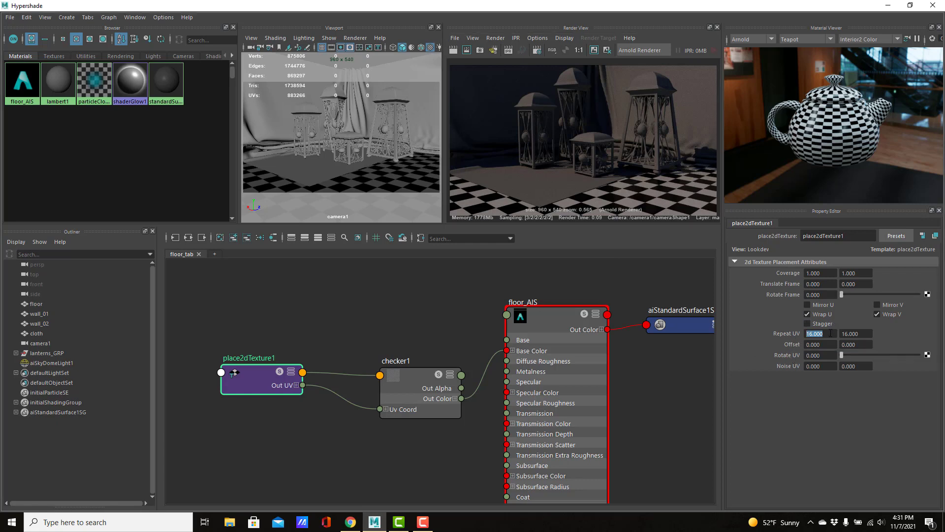
double_click(809, 334)
left_click(808, 334)
double_click(821, 333)
type("6")
key("Tab")
type("6")
key("Tab")
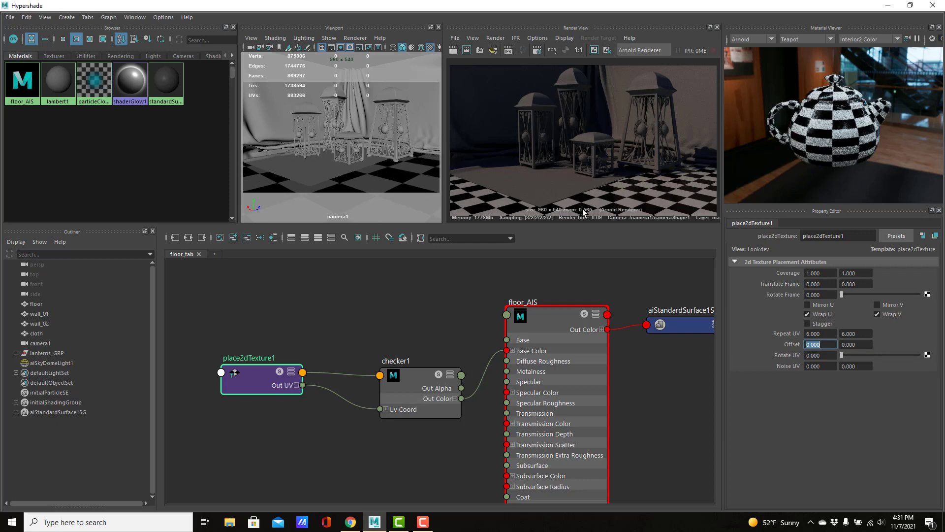
left_click(456, 52)
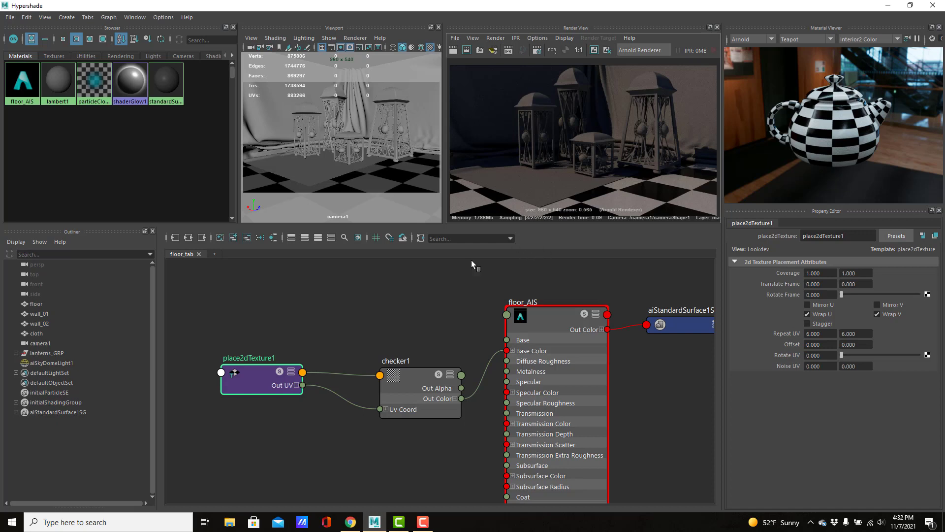
Move the checker closer to its placement node and shift both nodes up beside the top of floor_AIS.
left_click_drag(410, 386, 372, 377)
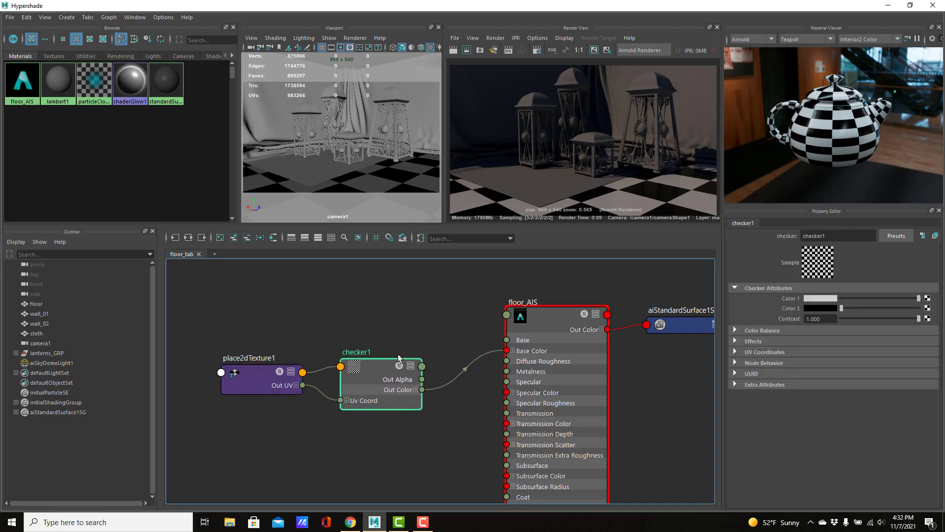
left_click_drag(247, 329, 354, 431)
left_click_drag(369, 394, 375, 342)
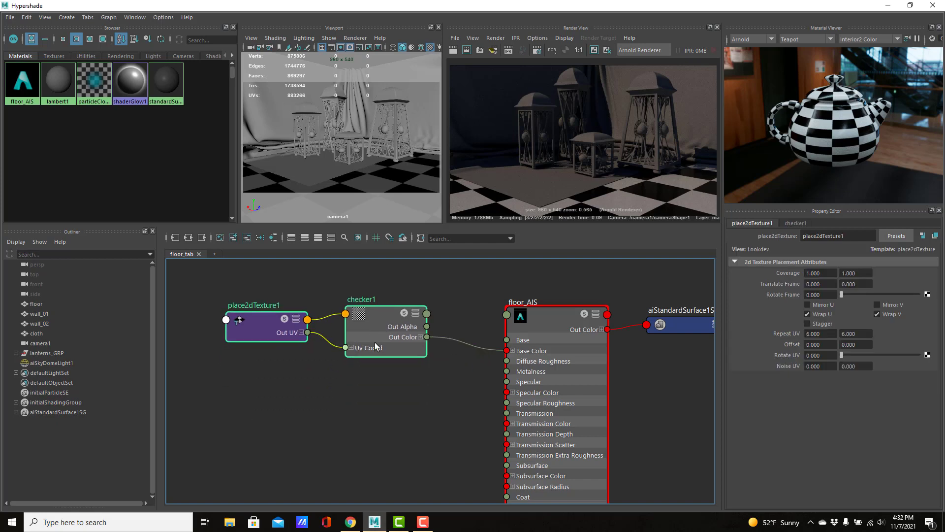
Add an aiNoise node to the graph and place it below the checker nodes.
left_click(373, 416)
key("Tab")
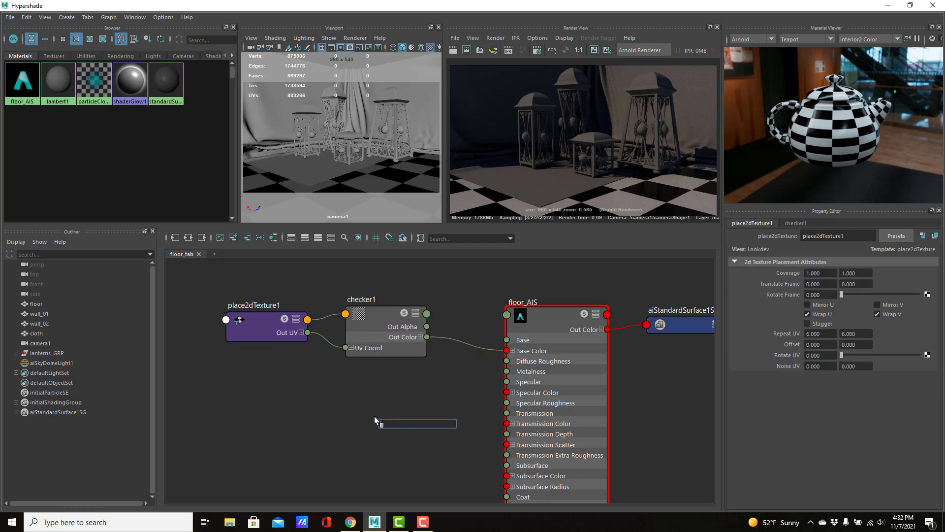
type("noise")
key("Down")
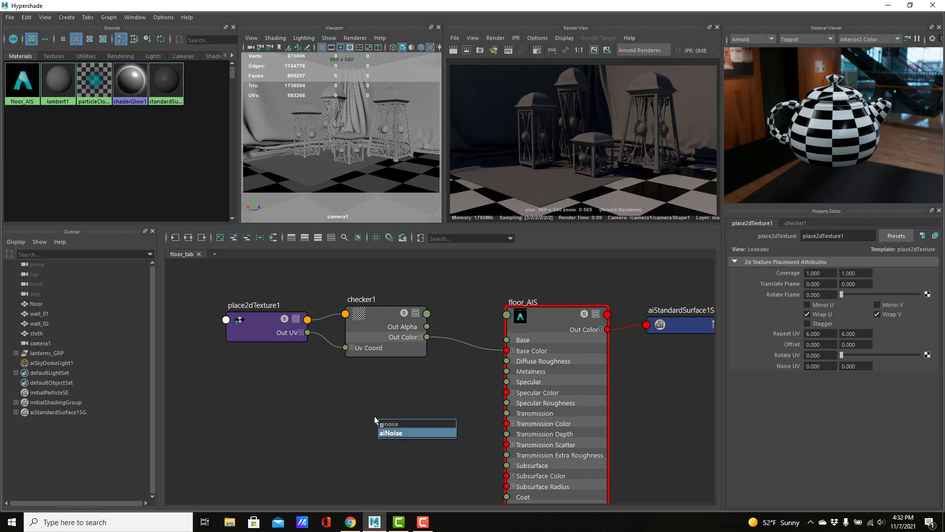
key("Return")
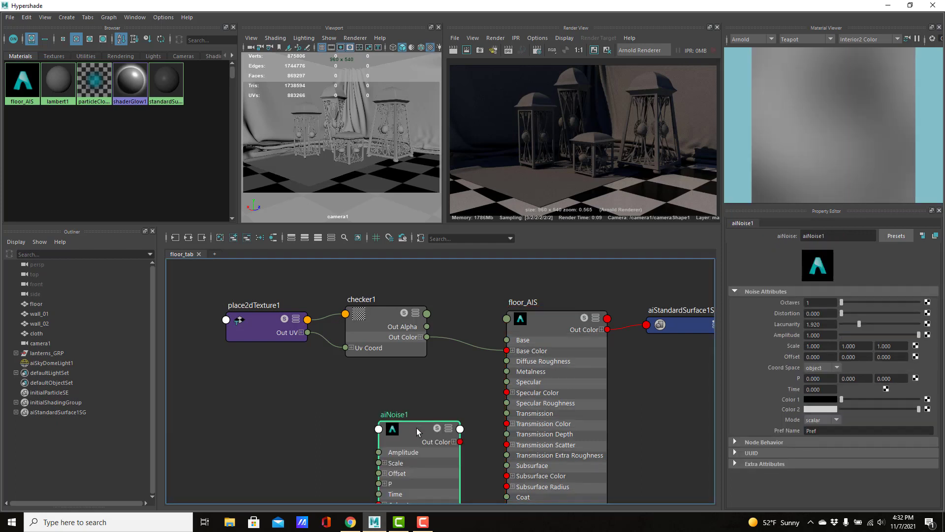
left_click_drag(416, 427, 333, 385)
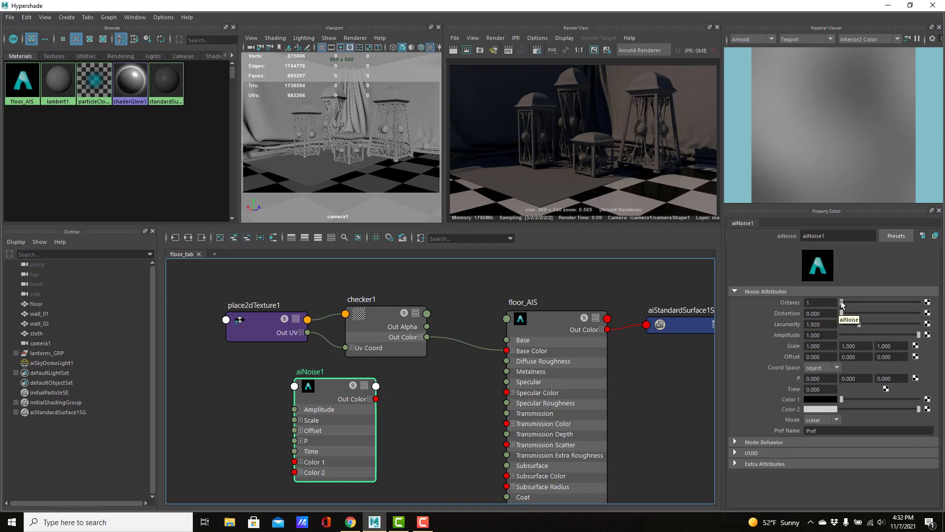
Set the noise node's Octaves to 3 and its Scale to 12, 12, 12.
left_click_drag(841, 301, 919, 302)
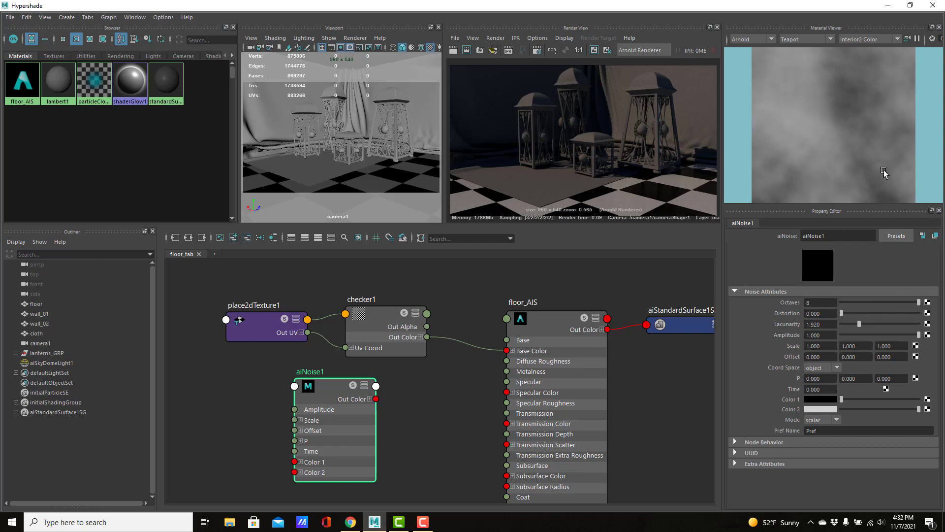
left_click_drag(919, 302, 875, 302)
left_click_drag(875, 302, 865, 302)
left_click(832, 345)
type("12")
key("Tab")
type("12")
key("Tab")
type("12")
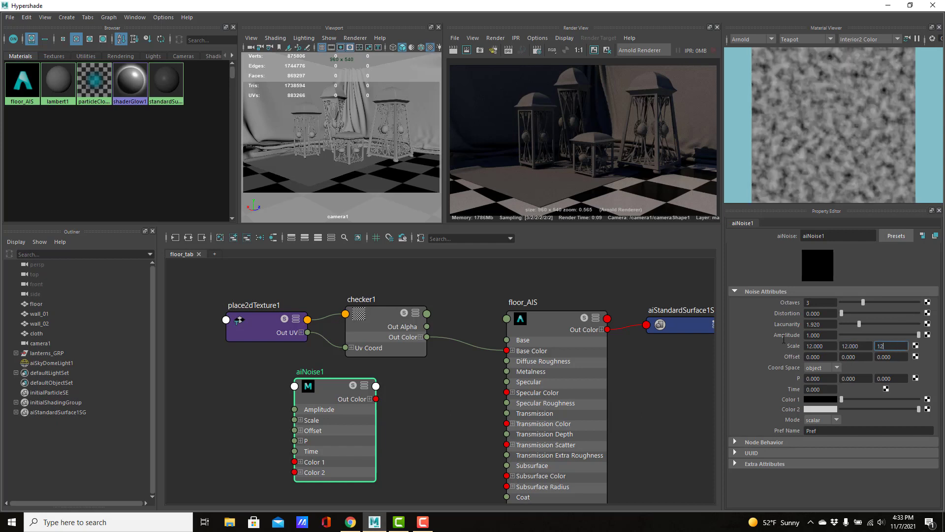
key("Tab")
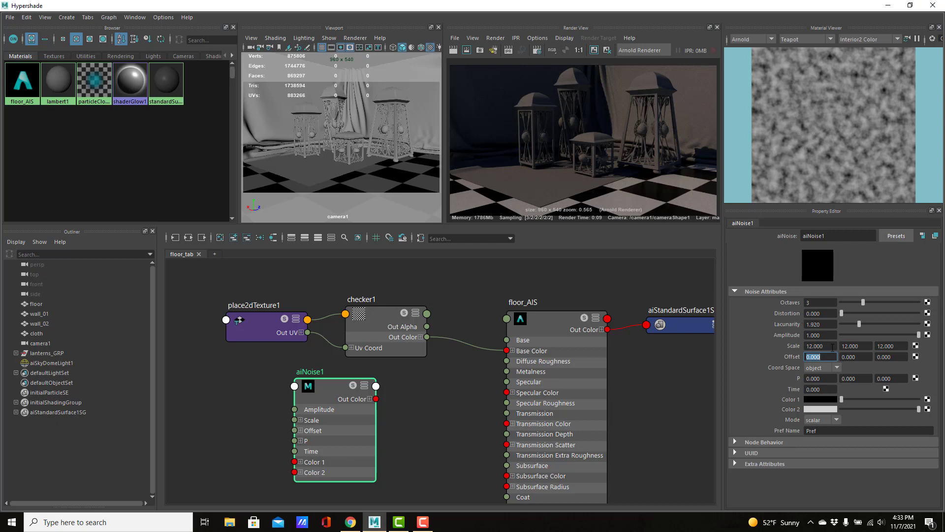
Switch to Chrome to examine the marble tile image results for veining reference, and return to Maya.
left_click(350, 523)
mouse_move(315, 180)
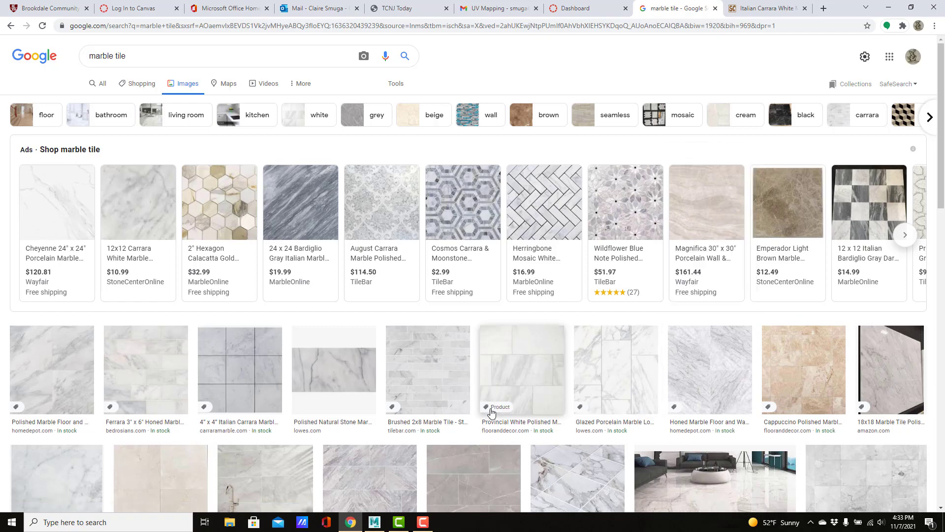
left_click(373, 523)
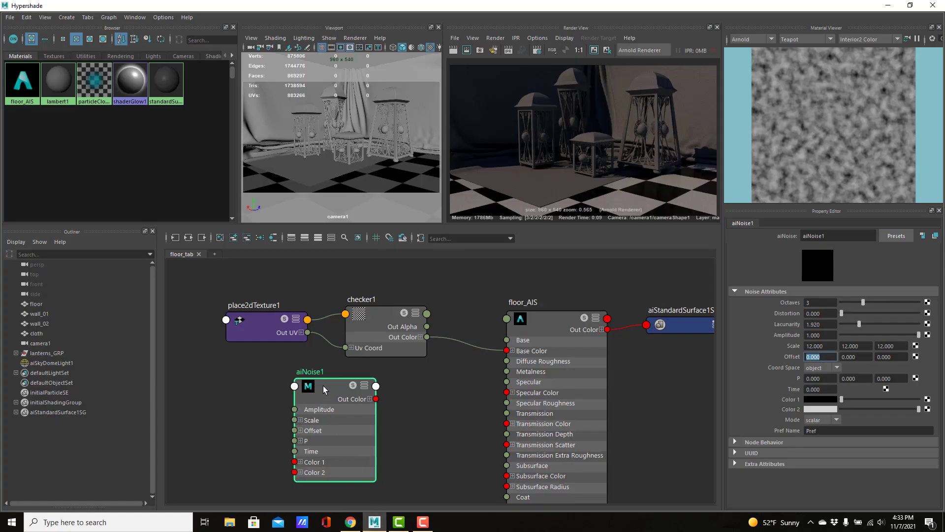
Stretch the noise into stripes with Scale Y 2 and Z 1, Distortion about 0.387 and Lacunarity about 2.265.
left_click(896, 347)
type("1")
key("shift+Tab")
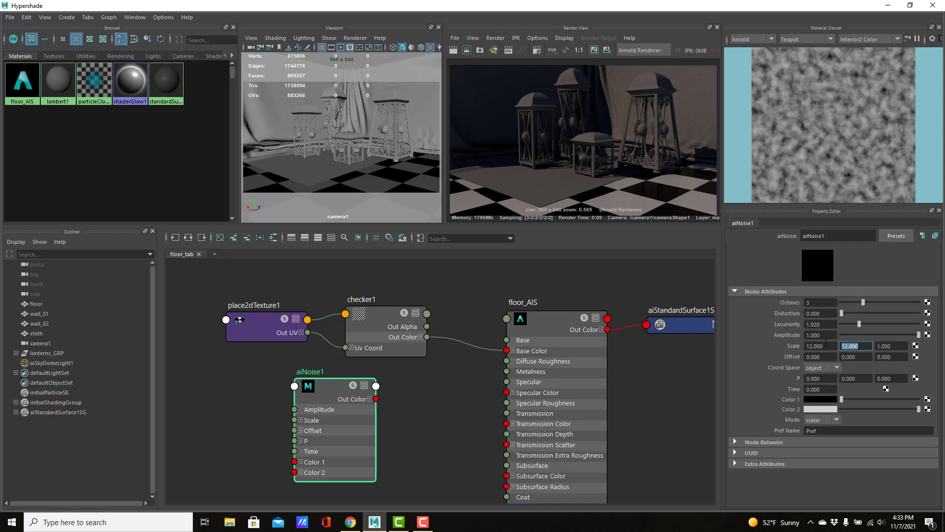
type("2")
key("Tab")
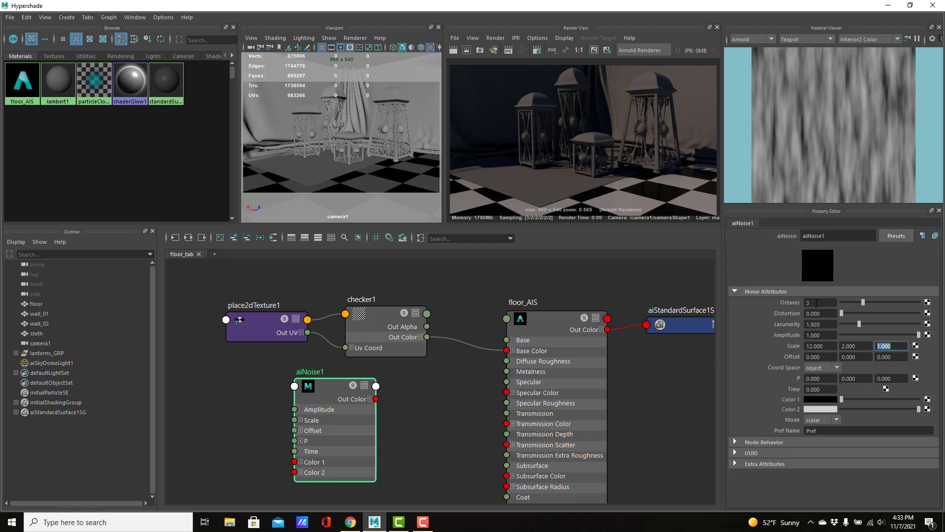
left_click_drag(841, 312, 865, 321)
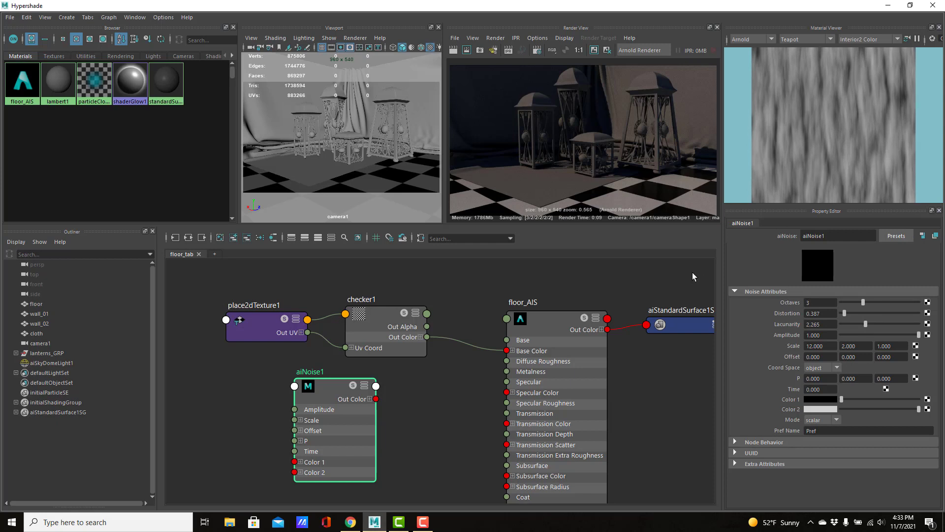
Move the striped noise node under place2dTexture1 and add a second aiNoise node between it and floor_AIS.
left_click_drag(333, 388, 259, 368)
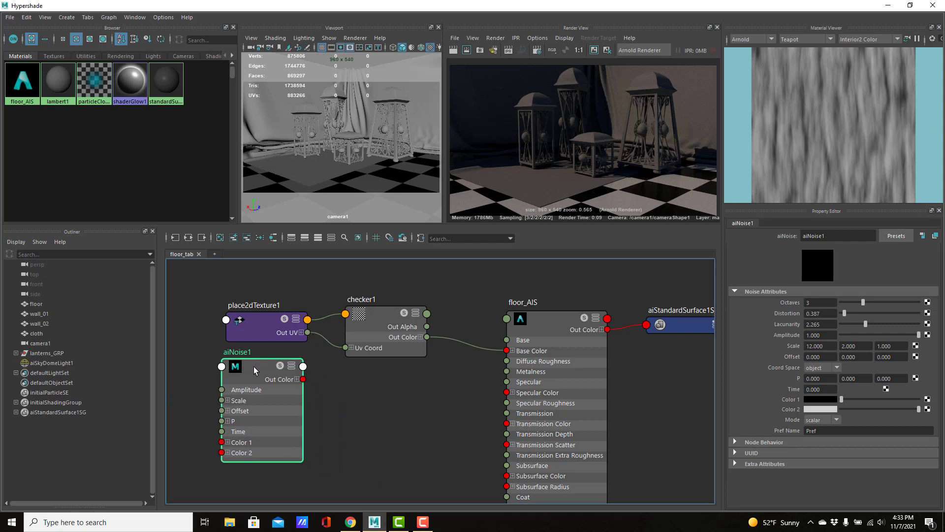
left_click(378, 418)
key("Tab")
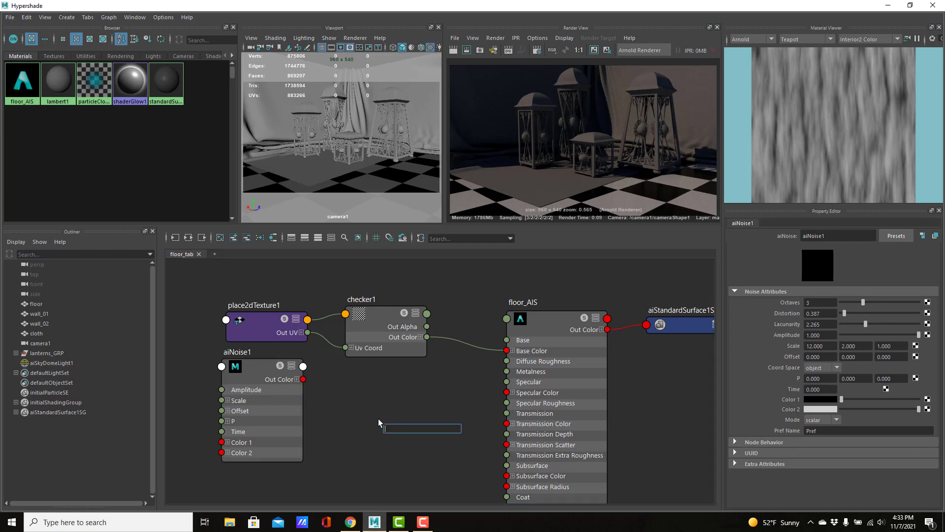
type("ainoi")
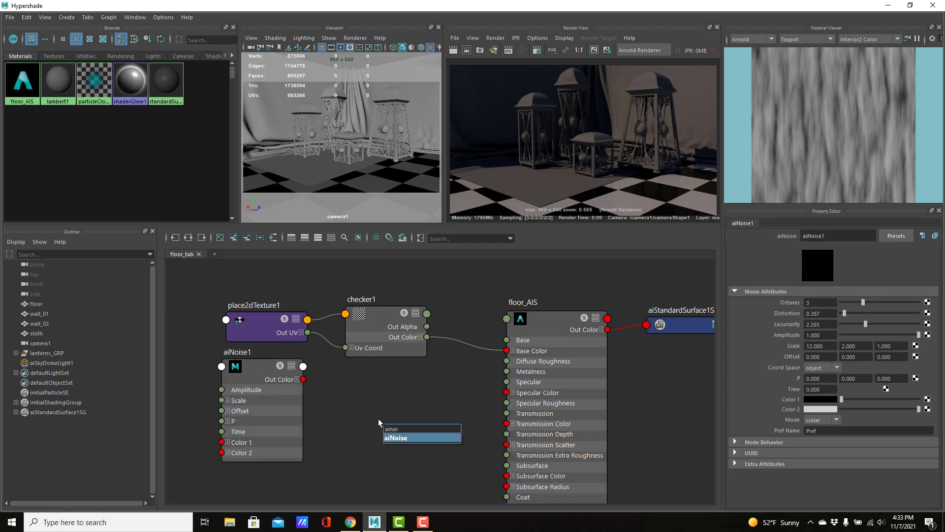
key("Return")
left_click_drag(417, 432, 404, 402)
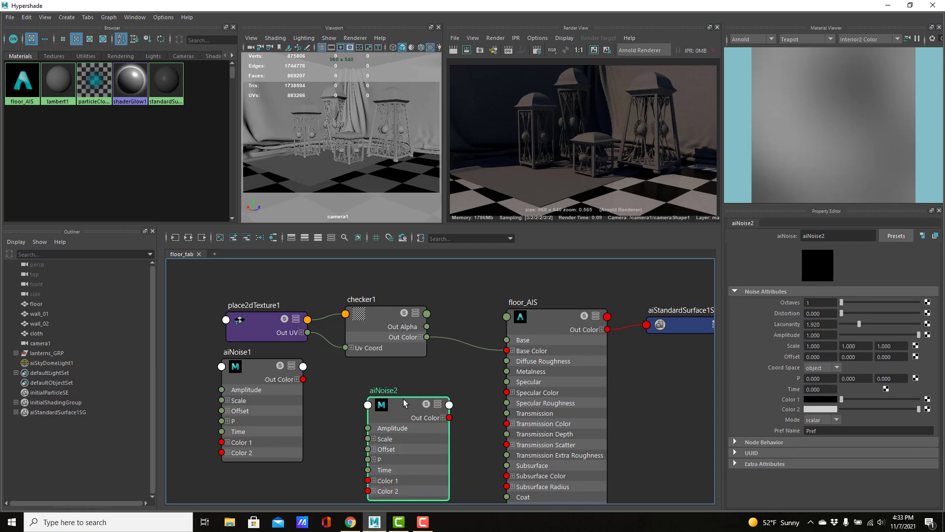
mouse_move(842, 302)
left_mouse_down()
mouse_move(941, 302)
mouse_move(841, 301)
left_mouse_up()
left_click_drag(400, 403, 398, 395)
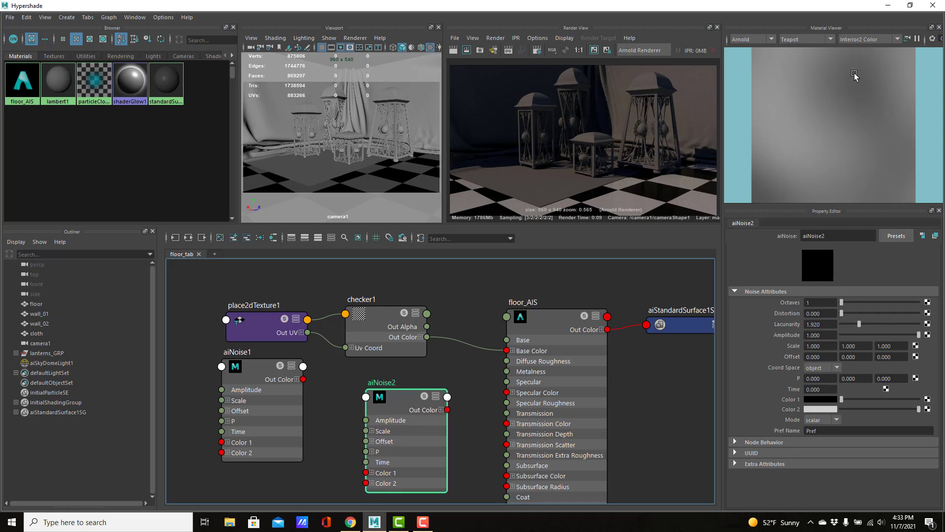
Solo the second noise node, raise its Octaves to 8, and turn the solo preview off again.
left_click(425, 397)
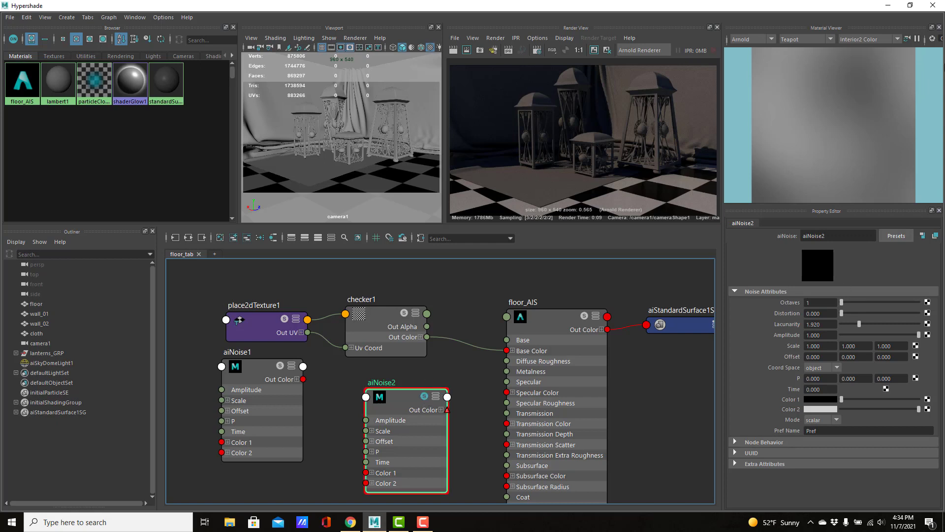
left_click_drag(841, 302, 863, 302)
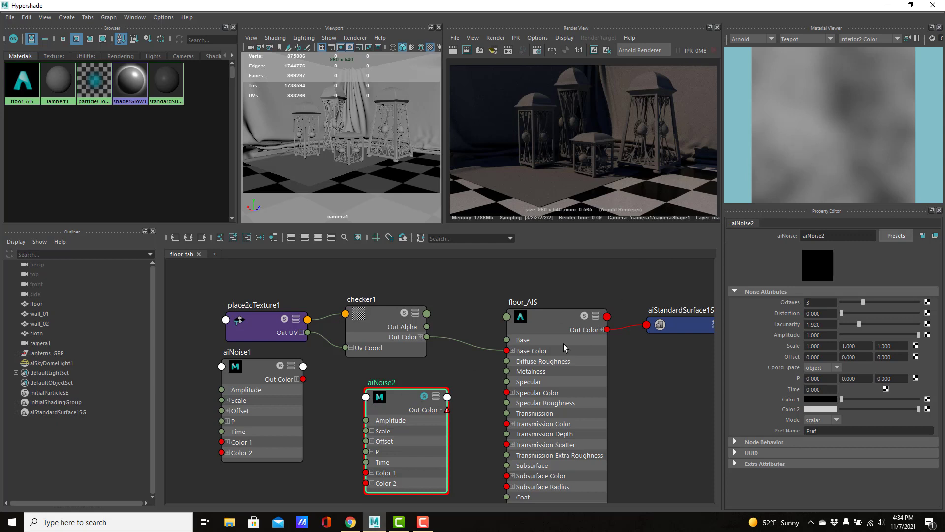
left_click_drag(864, 303, 922, 303)
left_click(267, 371)
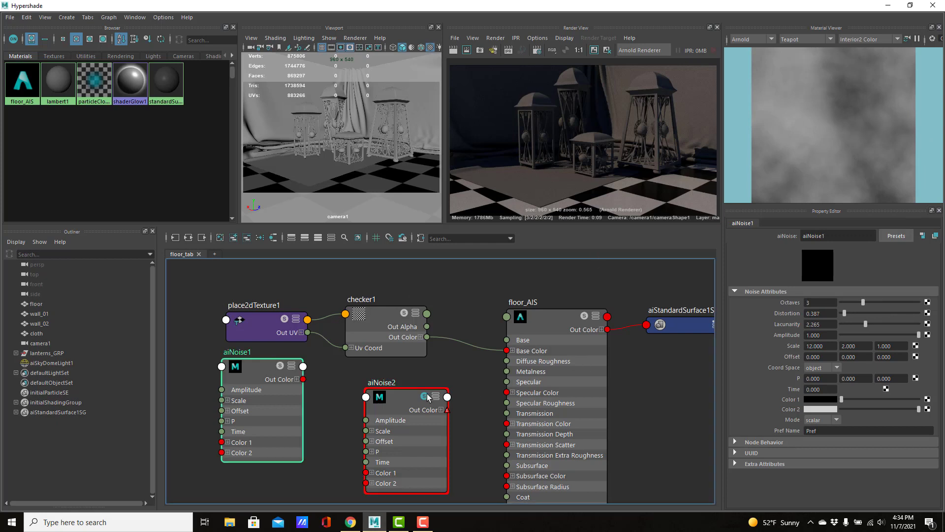
left_click(426, 394)
left_click(249, 365)
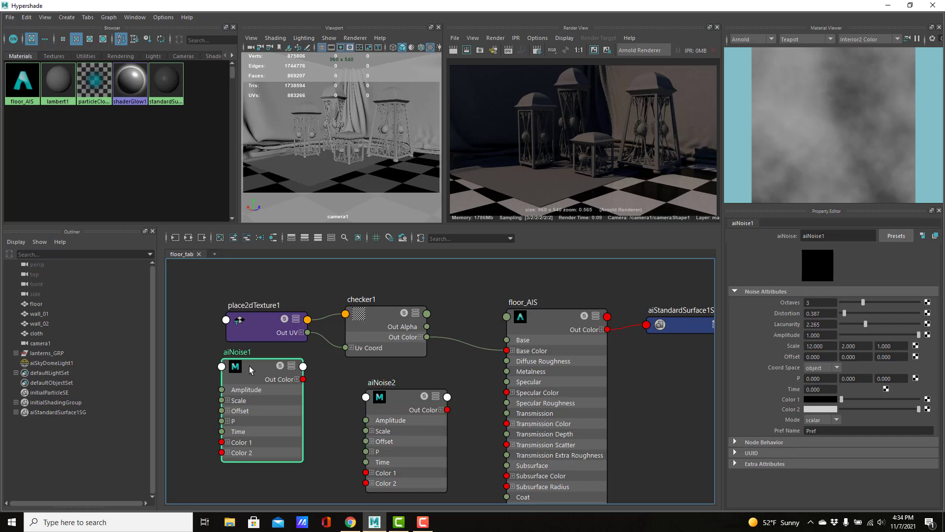
left_click(400, 400)
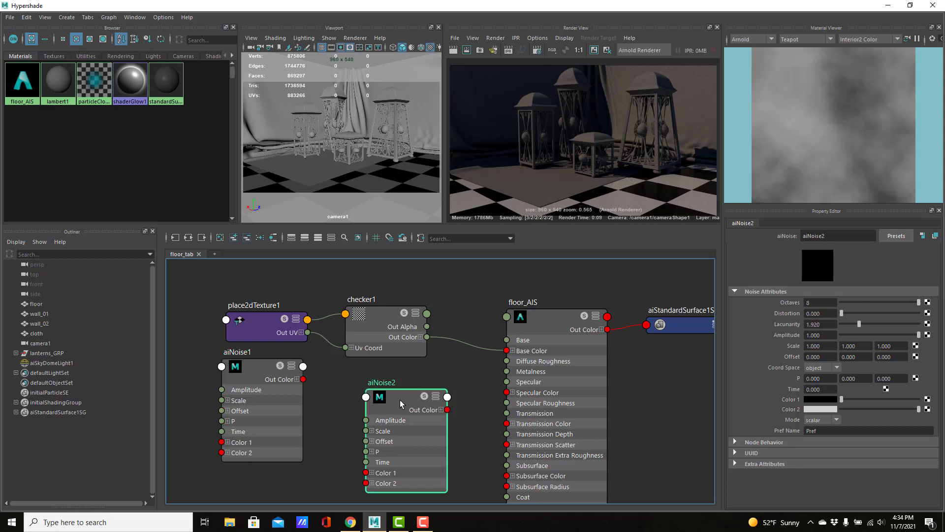
Rename the first noise node stripe_aiNoise and the second one cloud_aiNoise.
double_click(238, 353)
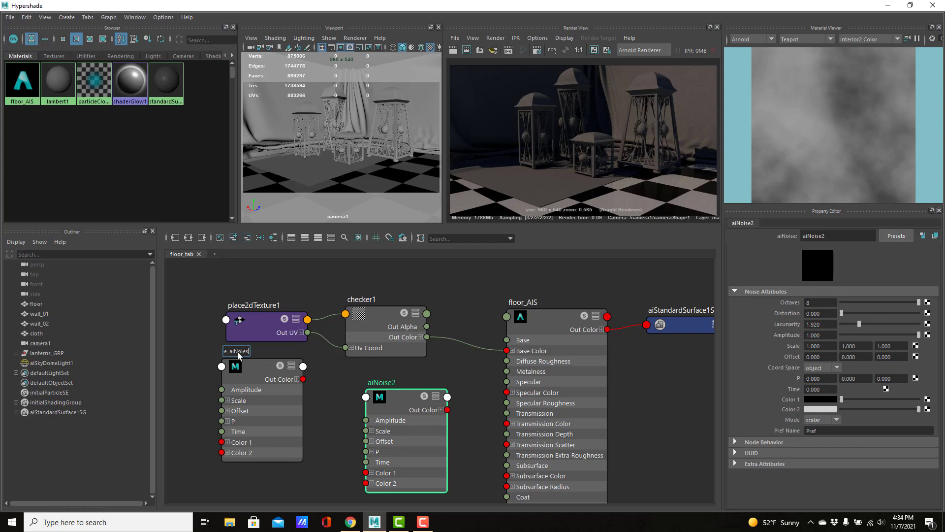
double_click(386, 382)
type("clou")
type("d_aiNoise")
key("Return")
Move cloud_aiNoise closer to stripe_aiNoise and add a third aiNoise node beside it.
left_click_drag(407, 398, 369, 392)
left_click(456, 421)
key("Tab")
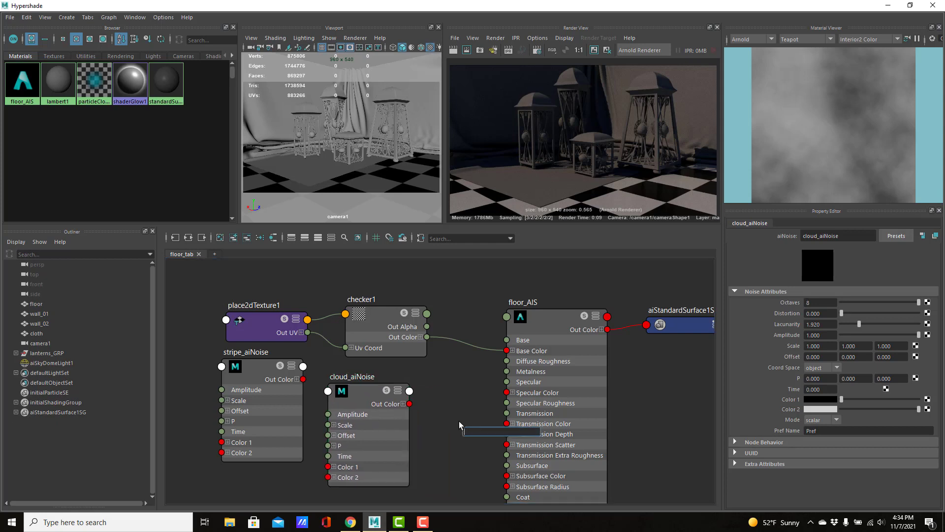
type("ainoi")
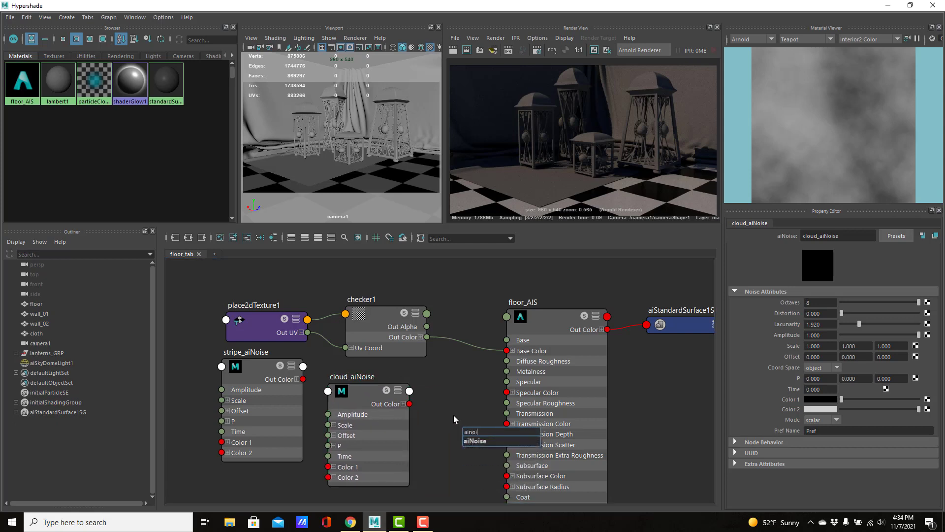
key("Return")
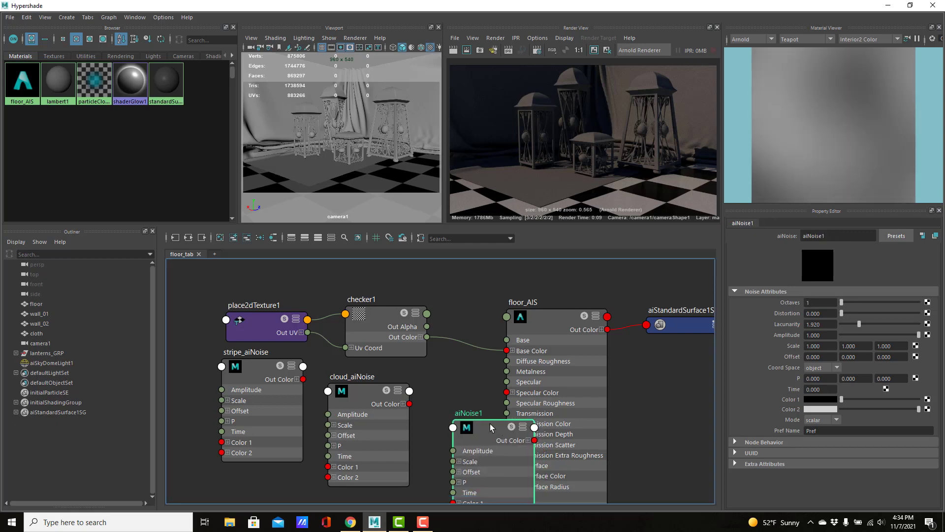
Set the third noise node's Octaves to 5 and its Scale to 12, 12, 12.
left_click_drag(844, 303, 855, 303)
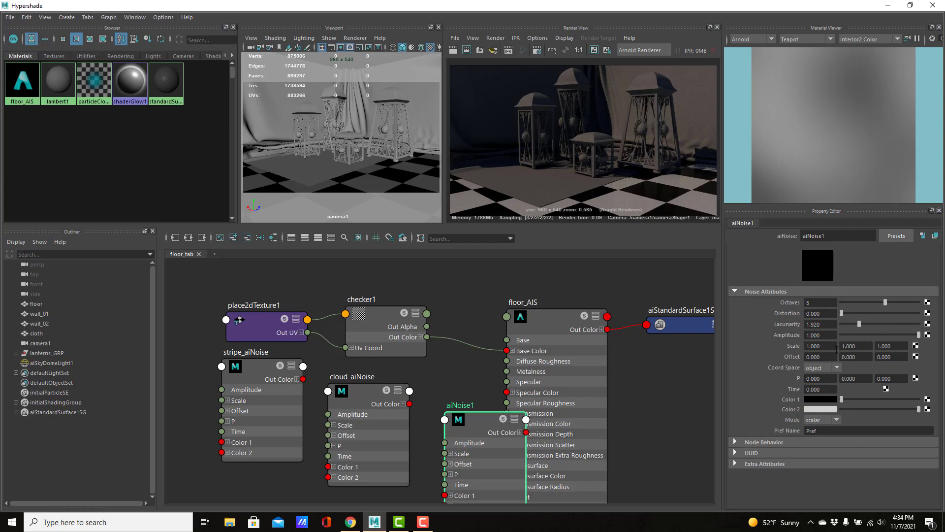
left_click_drag(836, 346, 798, 346)
type("12")
key("Tab")
type("12")
key("Tab")
type("12")
key("Tab")
Shift the third noise node slightly toward cloud_aiNoise and rename it dot_aiNoise.
left_click_drag(468, 421, 461, 417)
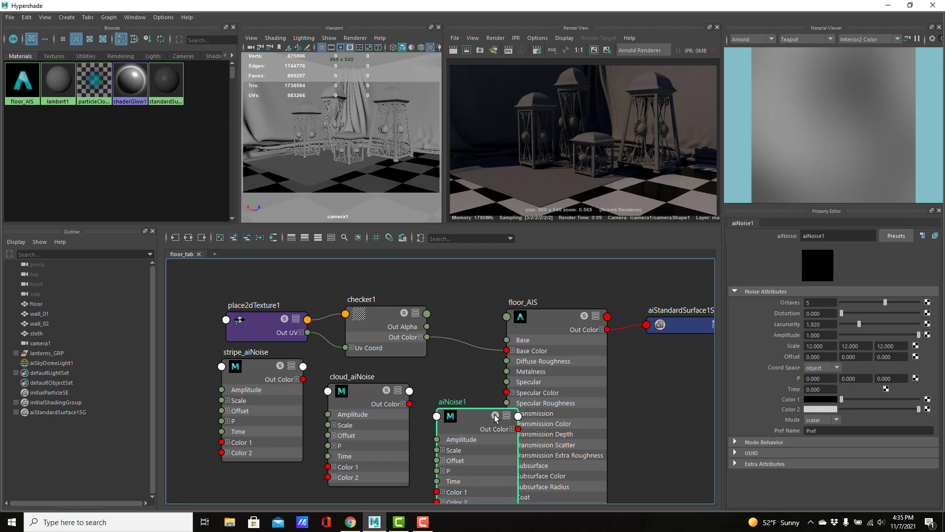
double_click(448, 403)
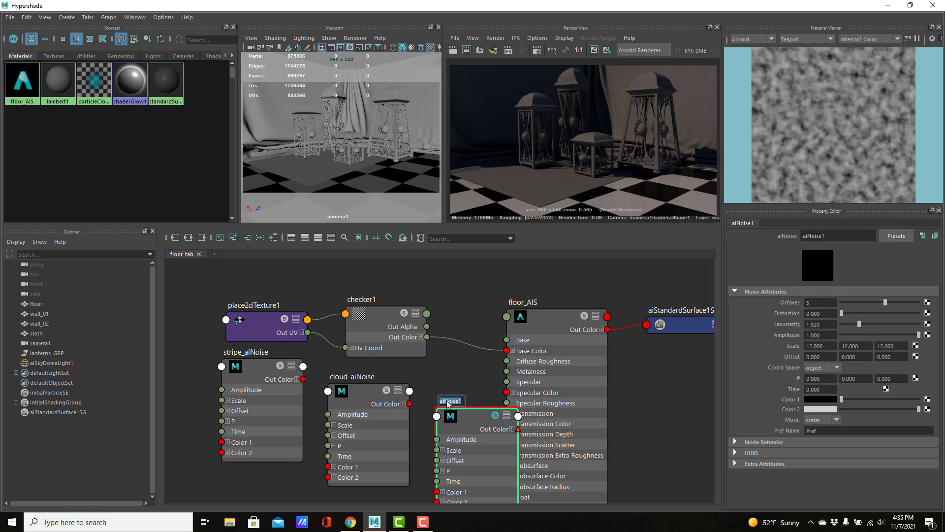
type("do")
type("t_aiNoise")
key("Return")
Arrange stripe_aiNoise, cloud_aiNoise and dot_aiNoise in a row below the checker nodes without overlapping floor_AIS.
left_click(257, 365)
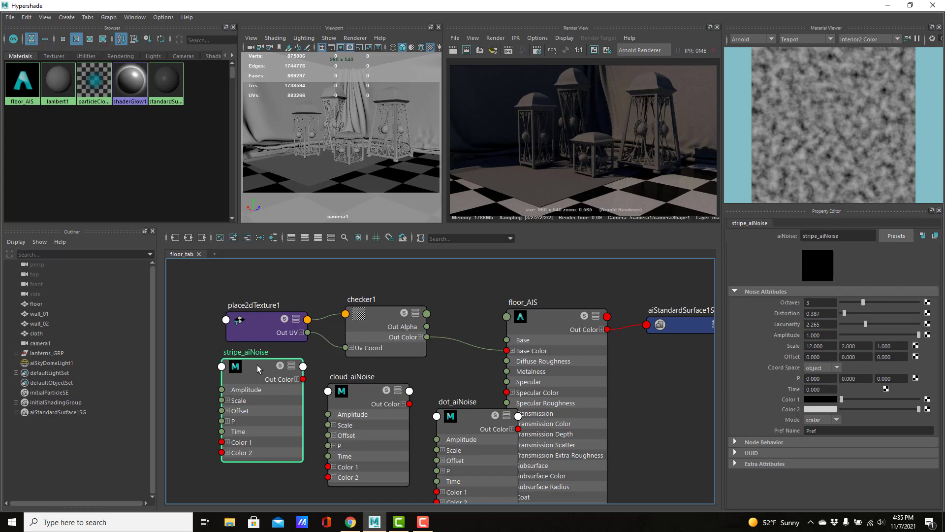
left_click_drag(262, 365, 249, 363)
left_click_drag(366, 392, 344, 393)
left_click_drag(474, 416, 442, 414)
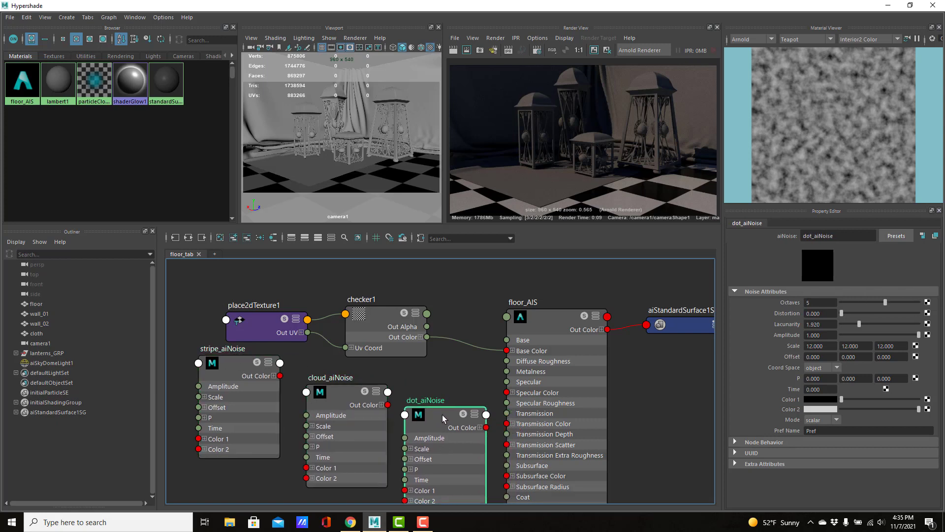
left_click(338, 392)
left_click_drag(338, 392, 331, 394)
left_click_drag(436, 409, 436, 400)
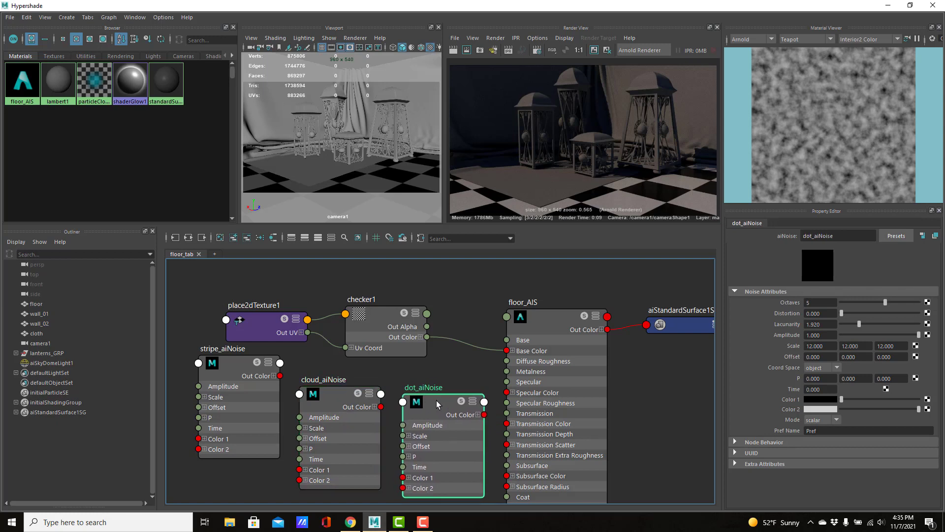
left_click_drag(234, 361, 232, 389)
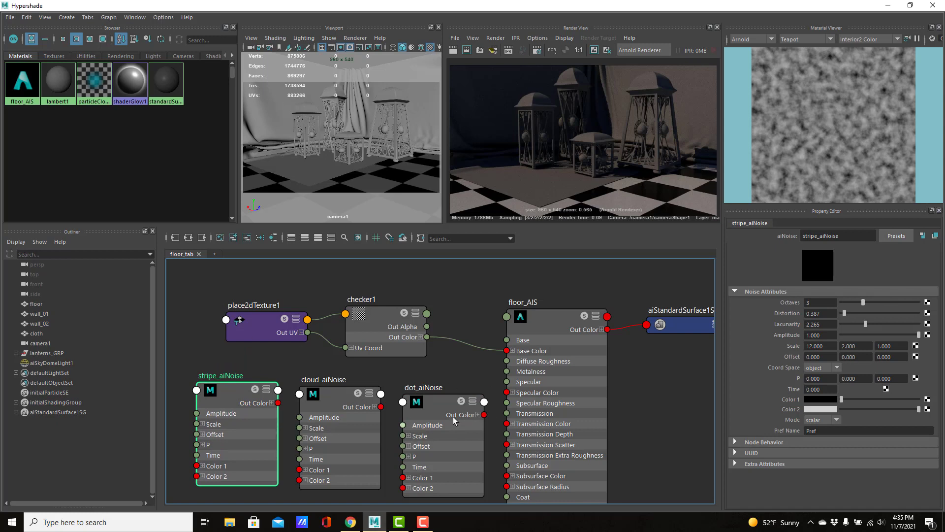
Nudge dot_aiNoise level with the other noise nodes and set its Distortion to about 0.710 and Lacunarity to about 2.110.
left_click_drag(443, 408, 441, 397)
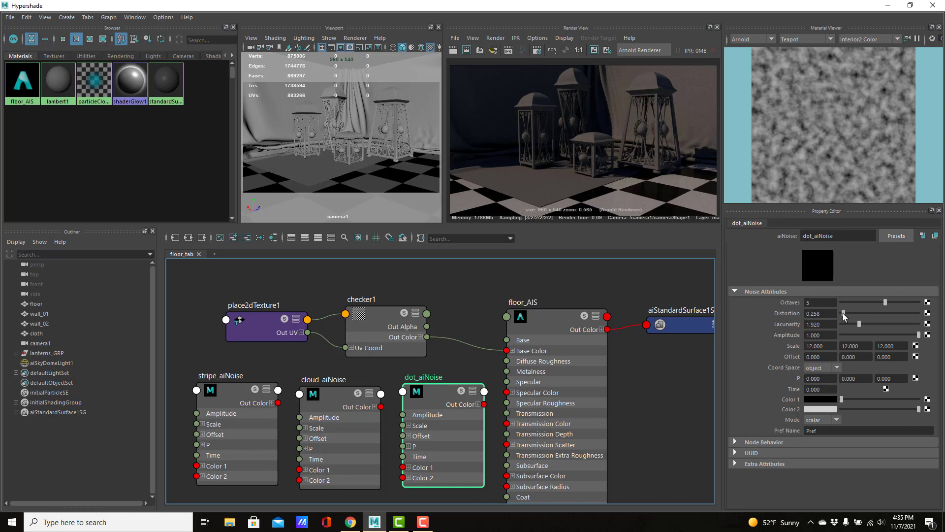
left_click_drag(843, 313, 863, 323)
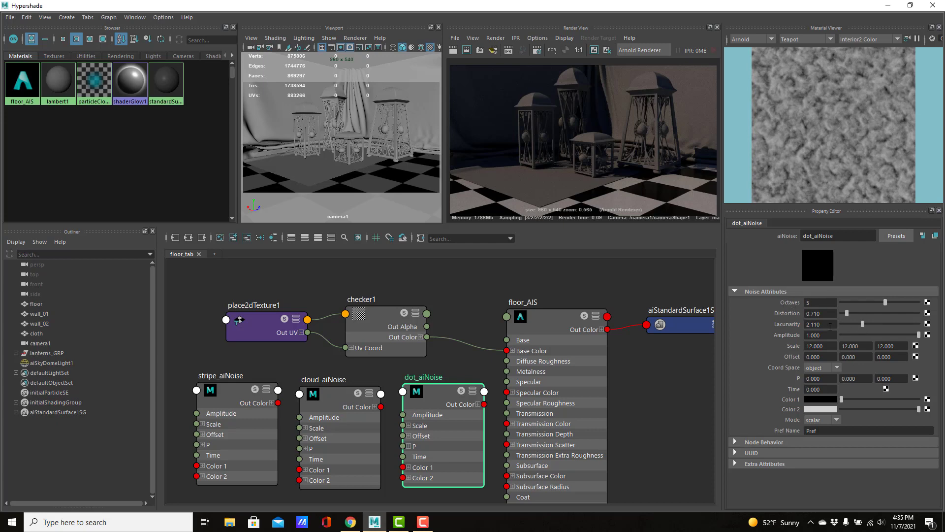